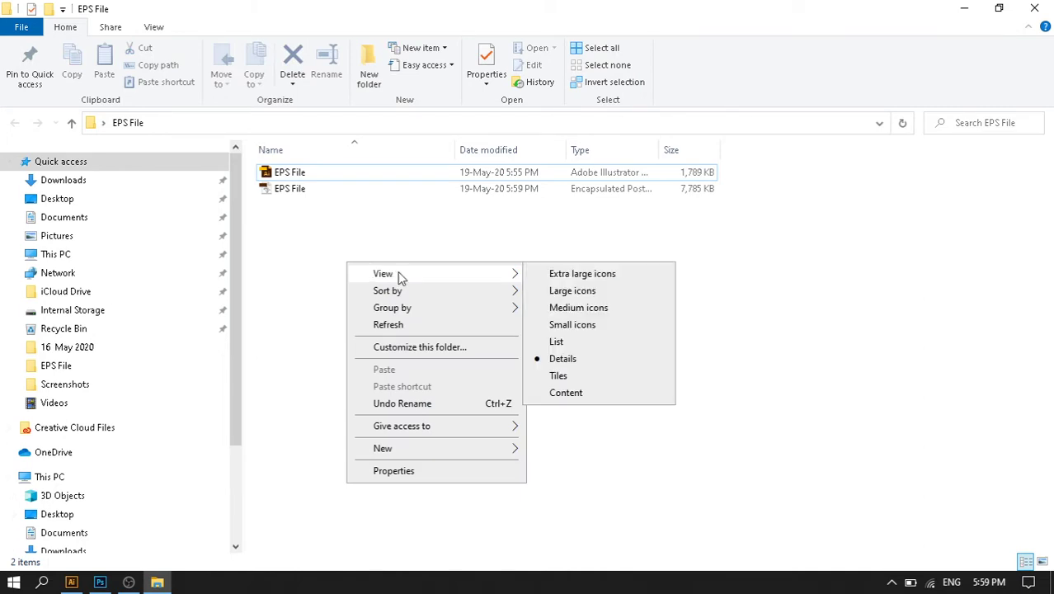
Display the folder's files as extra large icons and open the EPS file with Adobe Illustrator CS6
click(573, 274)
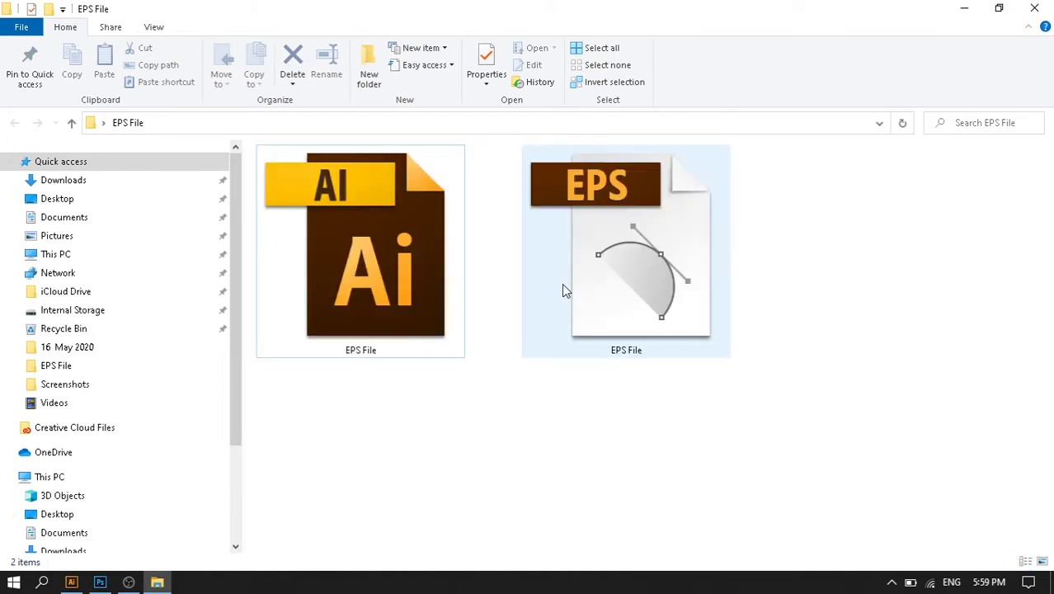
click(659, 303)
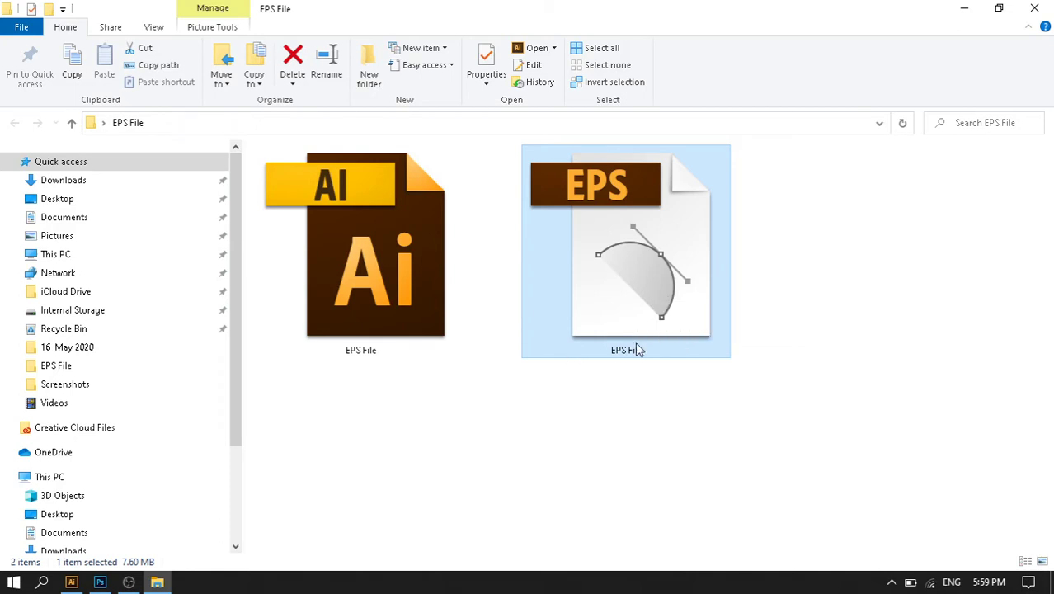
right_click(609, 231)
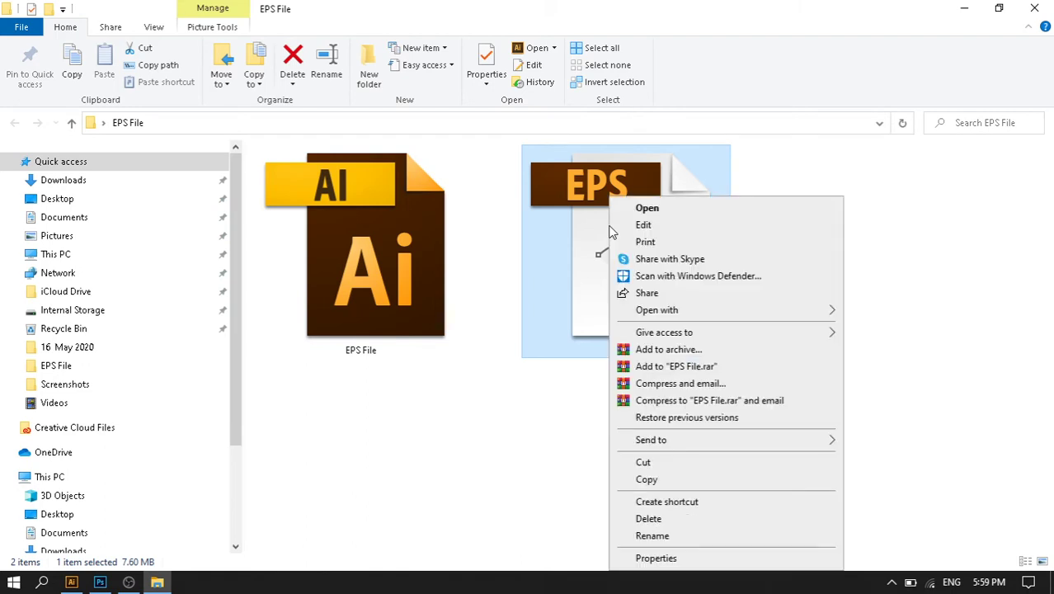
mouse_move(664, 314)
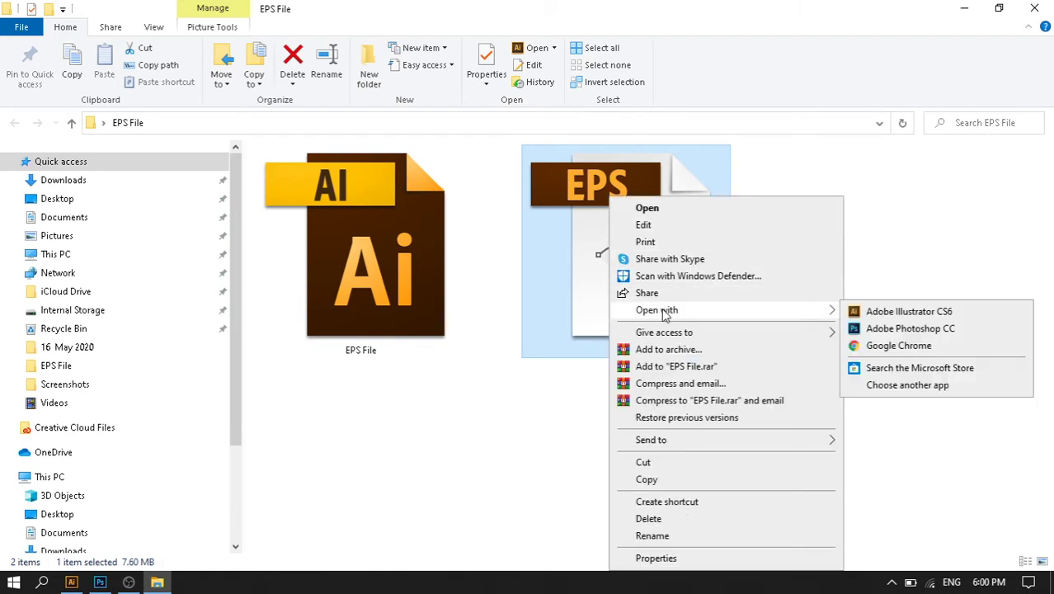
click(886, 313)
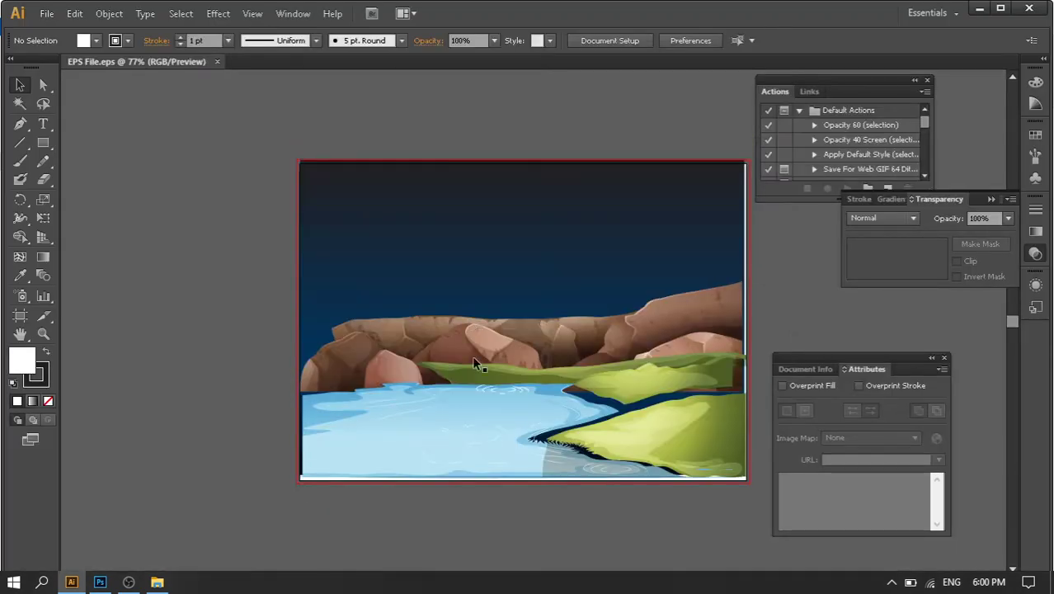
Check the rock artwork's grouping by selecting and deselecting it, and display the document's layers
click(435, 337)
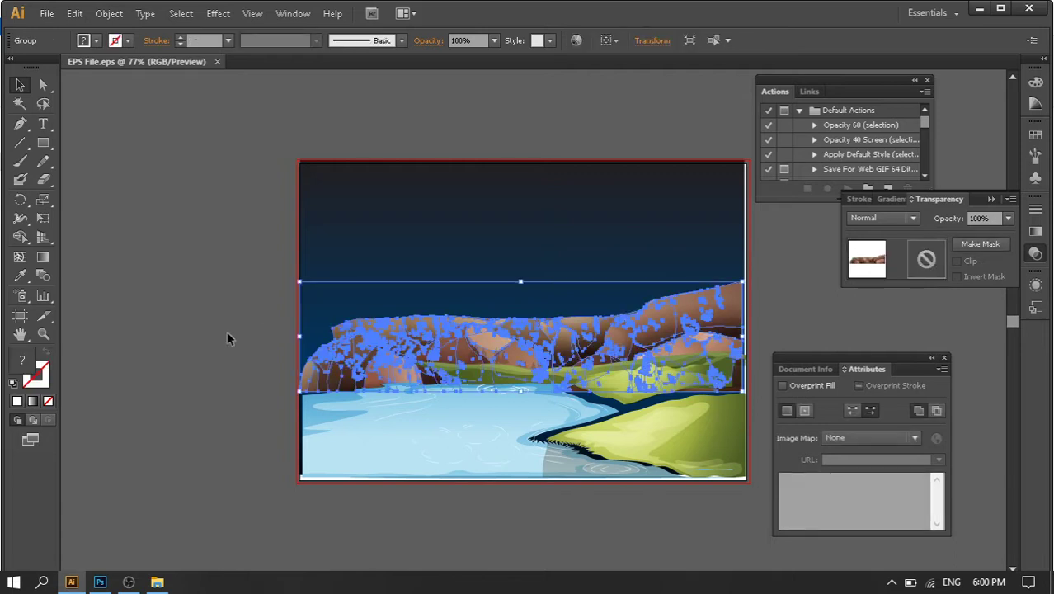
click(205, 330)
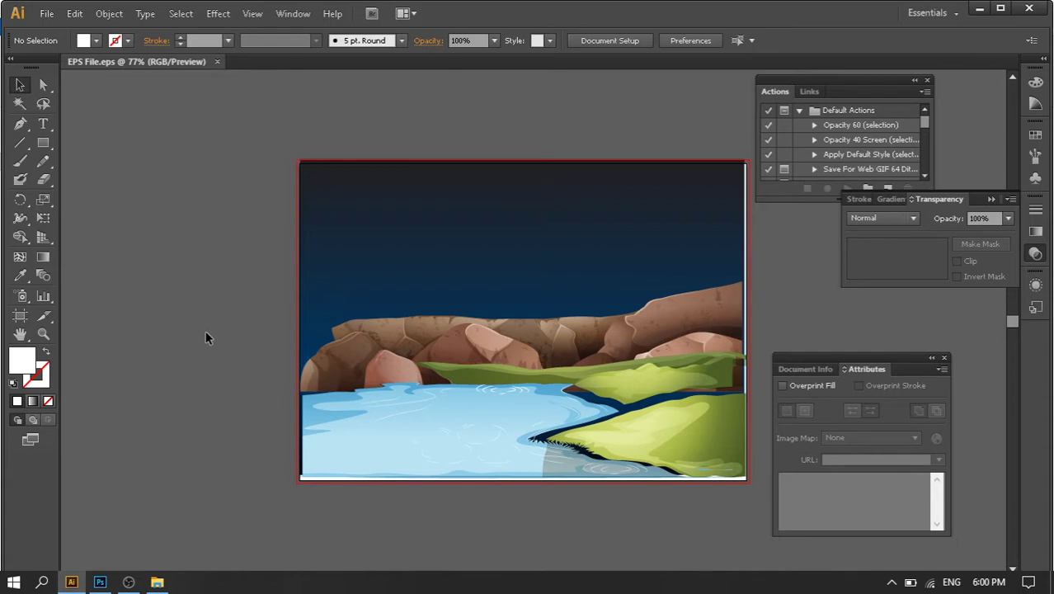
click(310, 13)
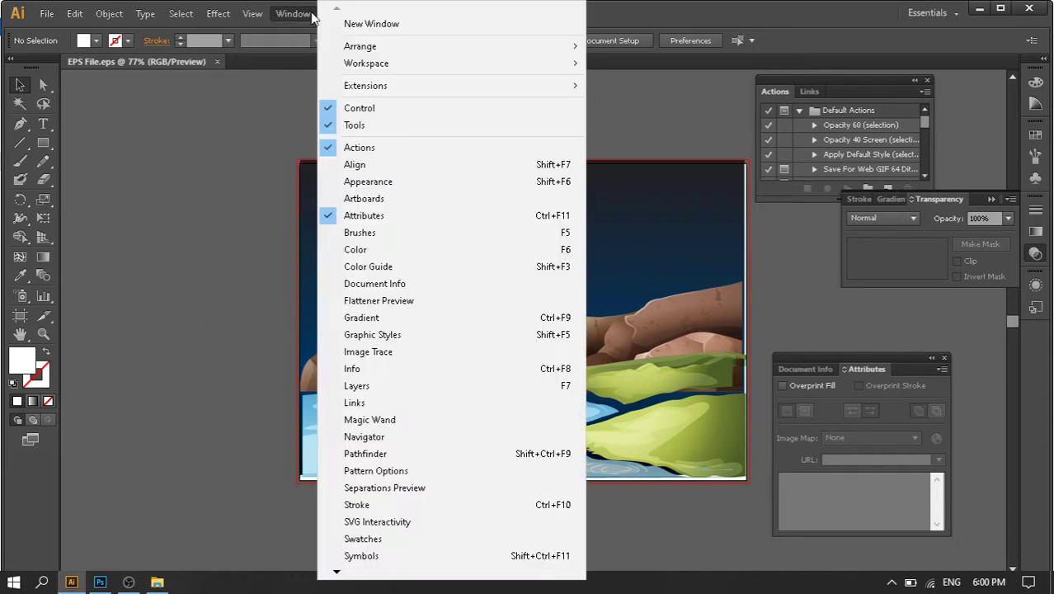
click(377, 385)
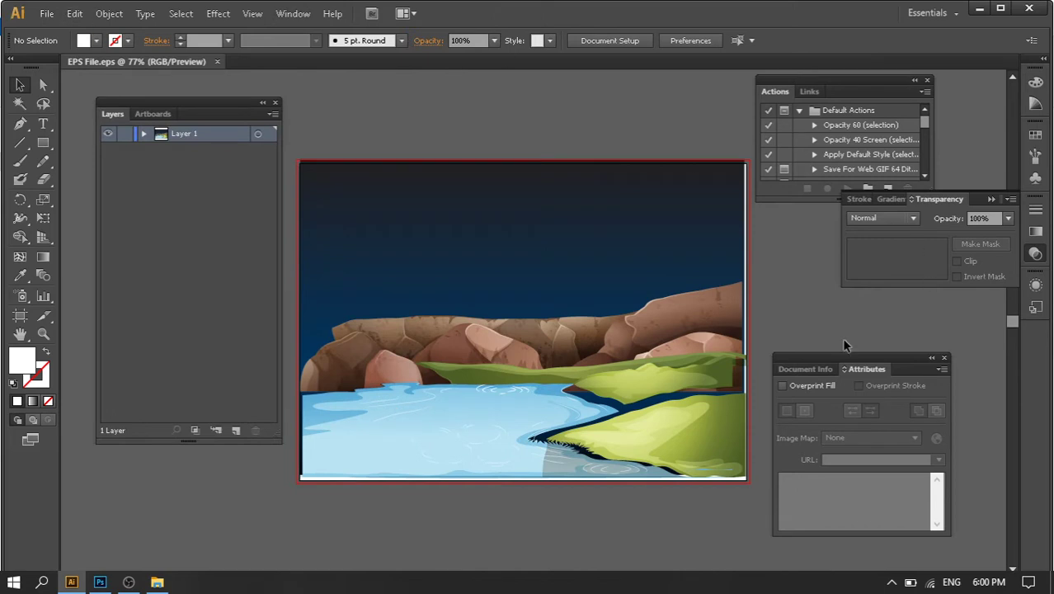
Examine the paths and groups inside Layer 1, select the rock group in the artwork, and collapse the layer
click(143, 134)
click(144, 134)
click(143, 134)
scroll(204, 219, down, 5)
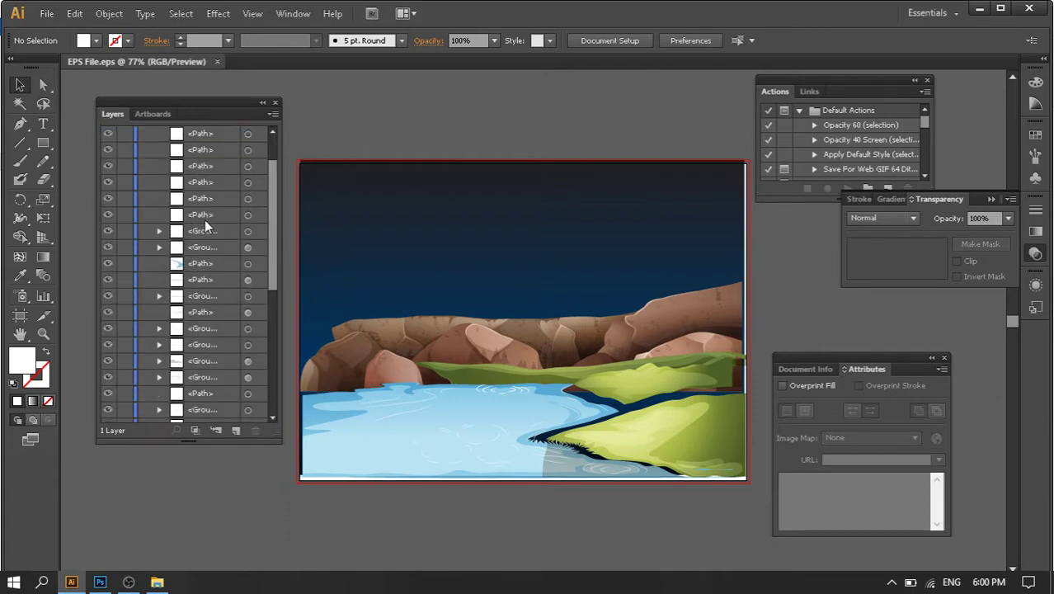
scroll(206, 220, up, 5)
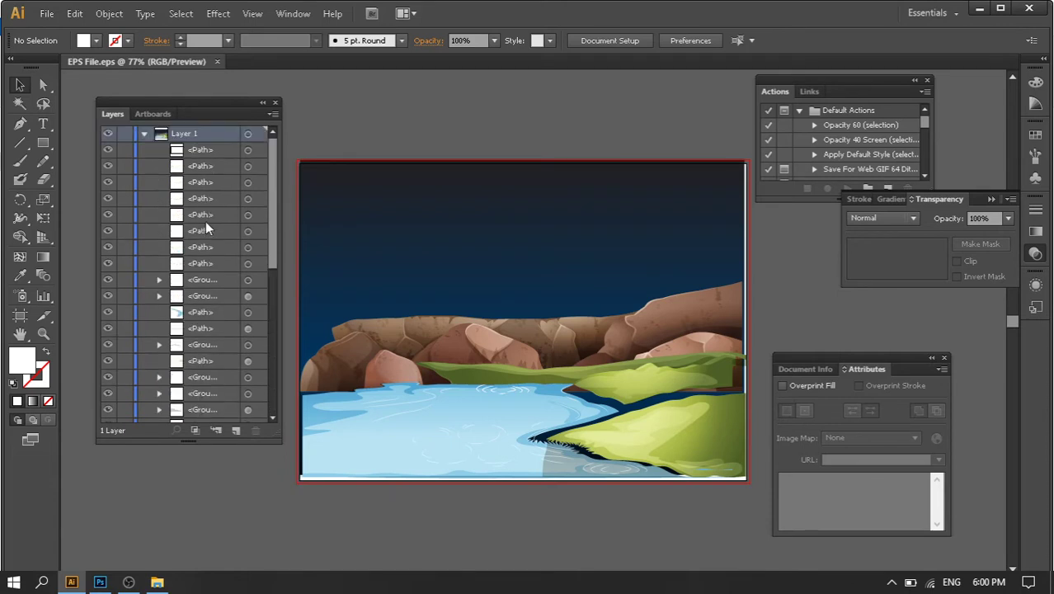
click(370, 359)
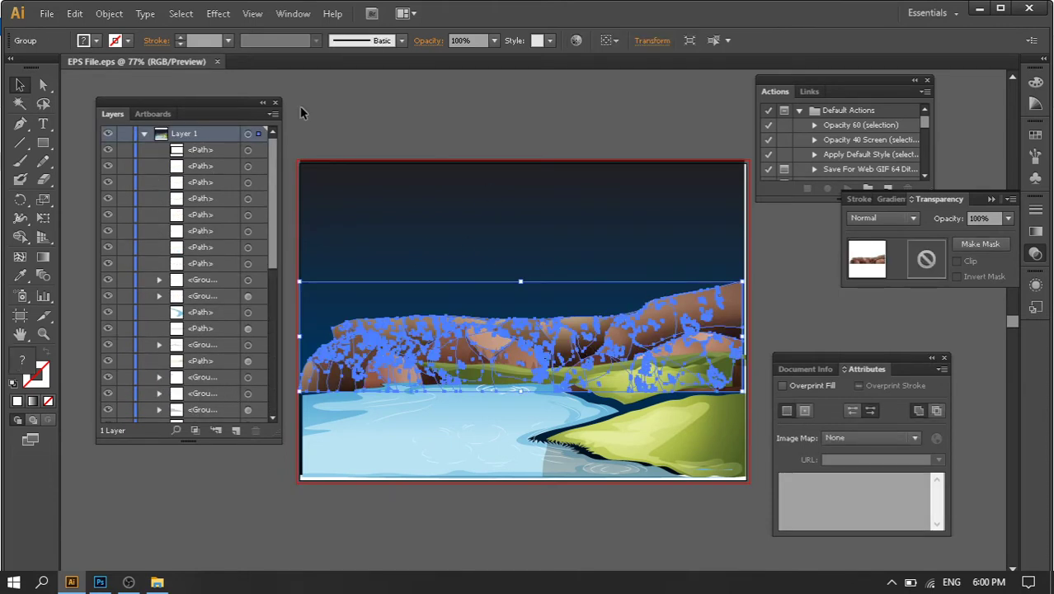
click(143, 134)
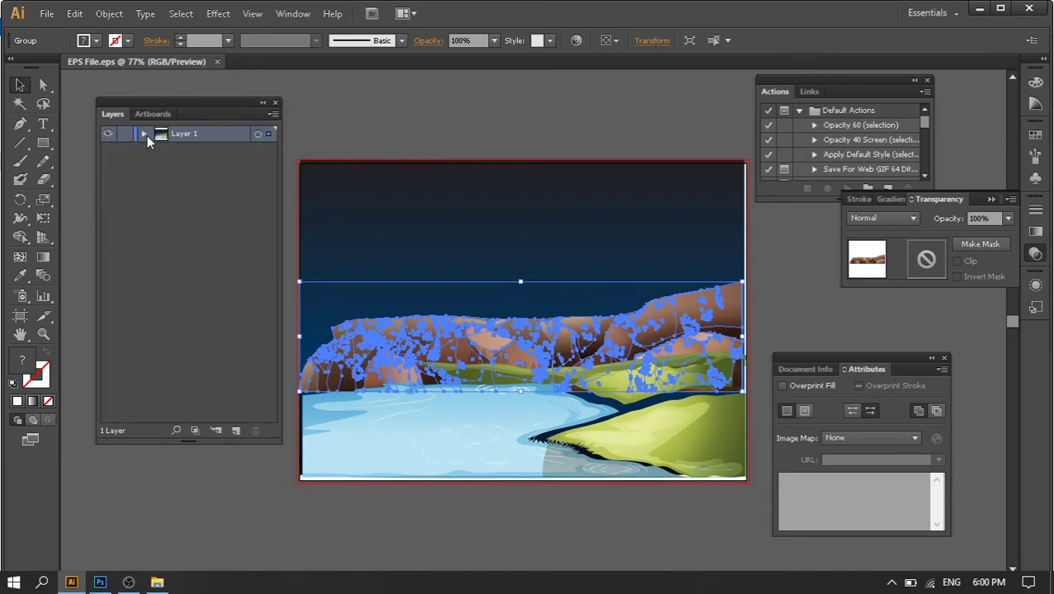
click(47, 14)
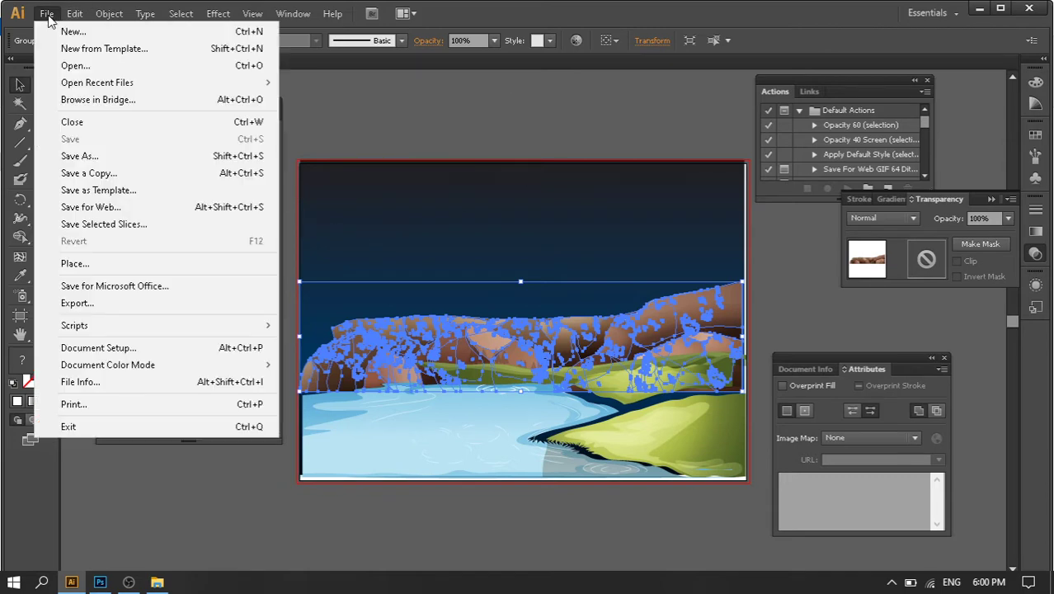
click(70, 156)
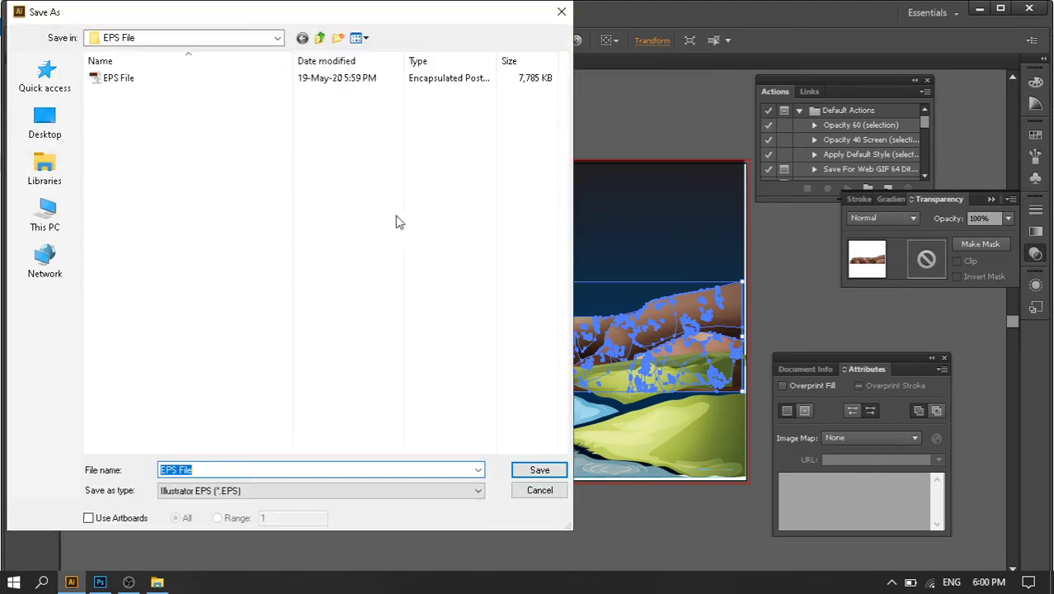
click(233, 489)
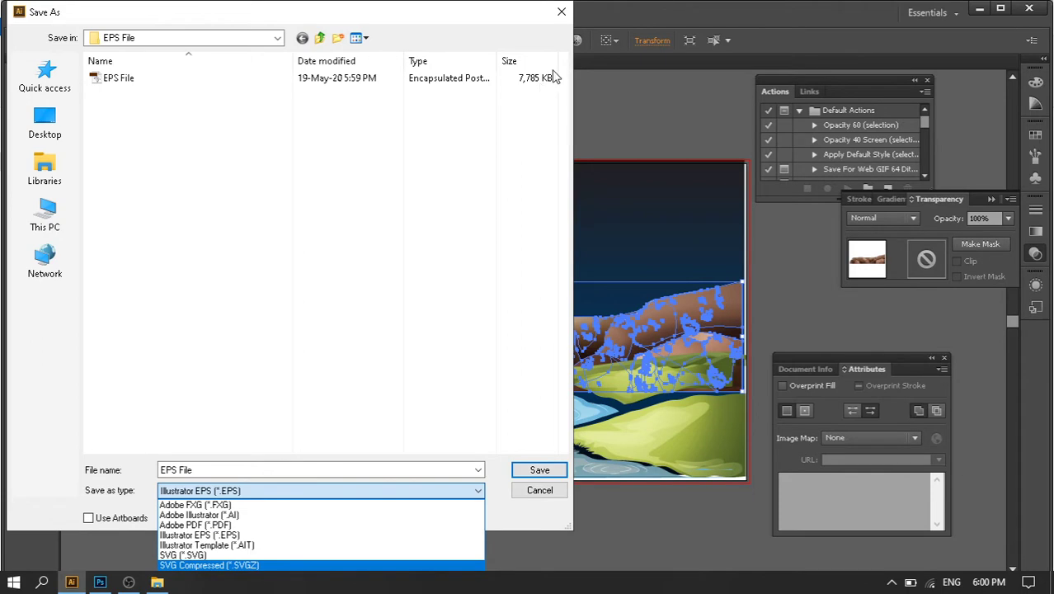
click(562, 12)
click(561, 12)
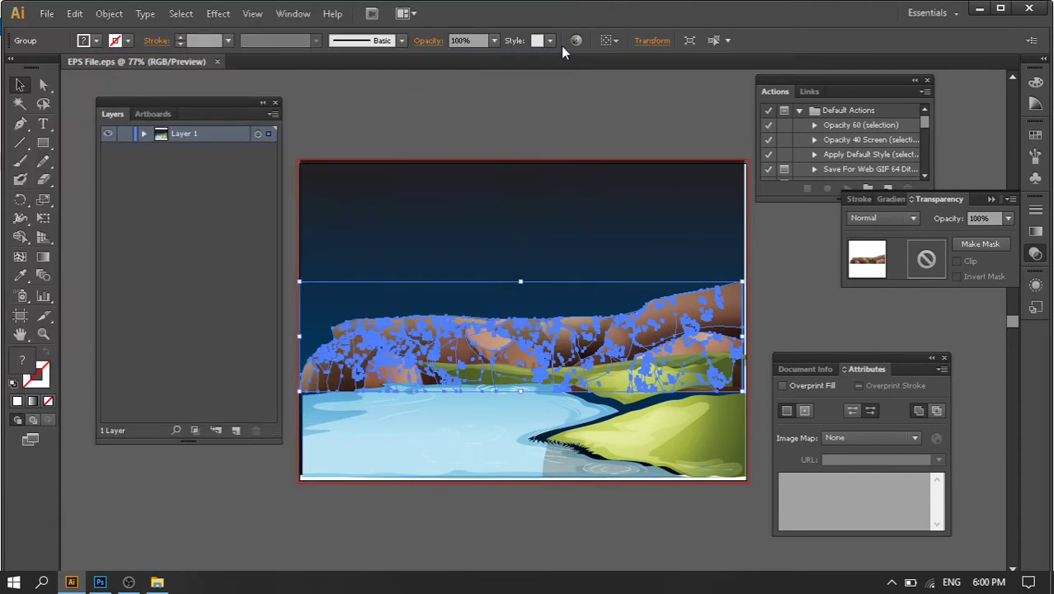
Start exporting the artwork into the EPS File folder in Photoshop (*.PSD) format with the file name PSD
click(47, 13)
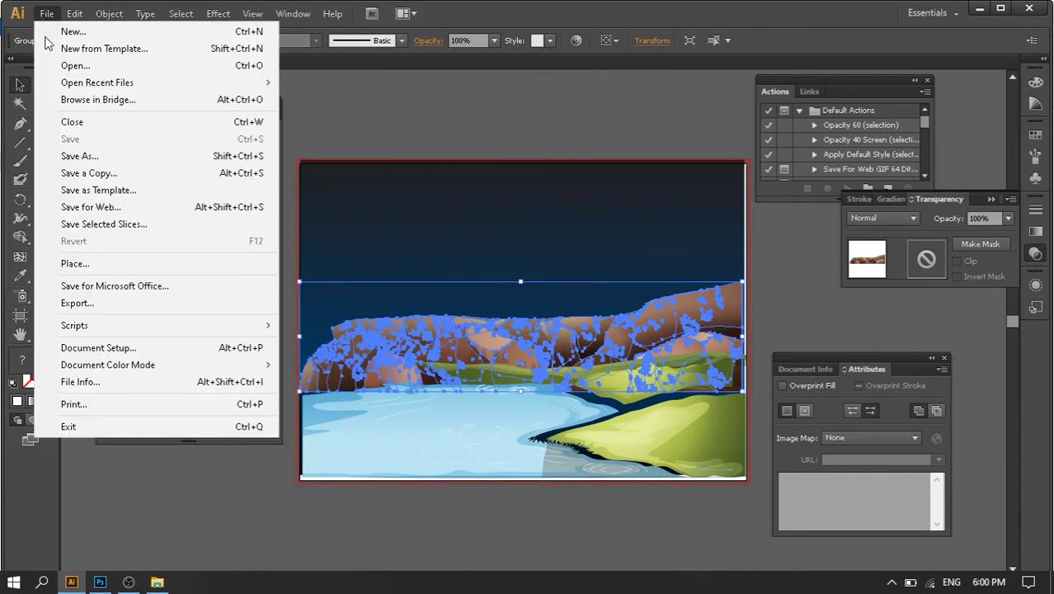
click(104, 306)
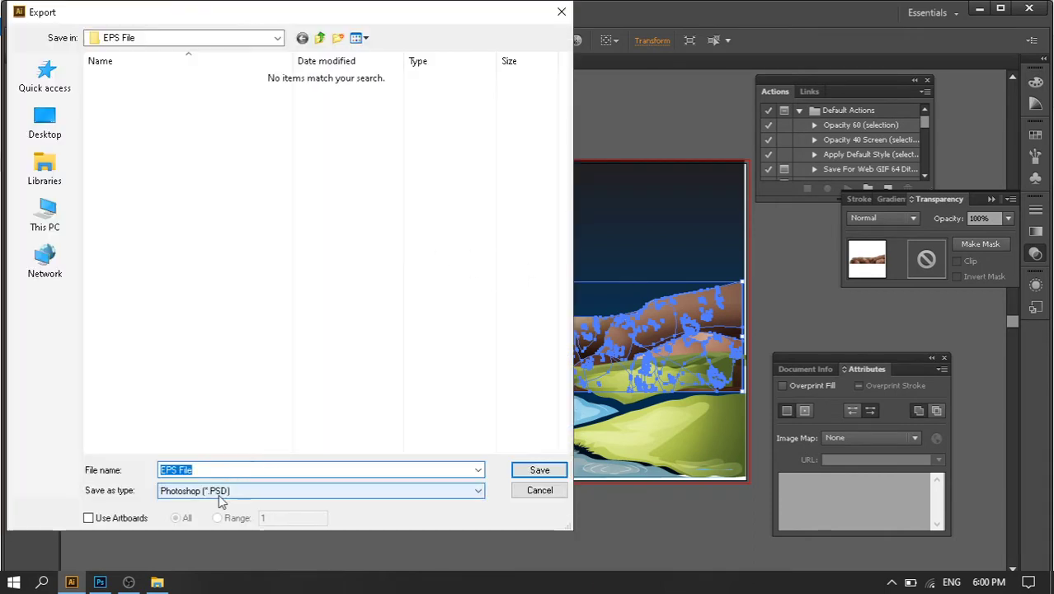
click(221, 499)
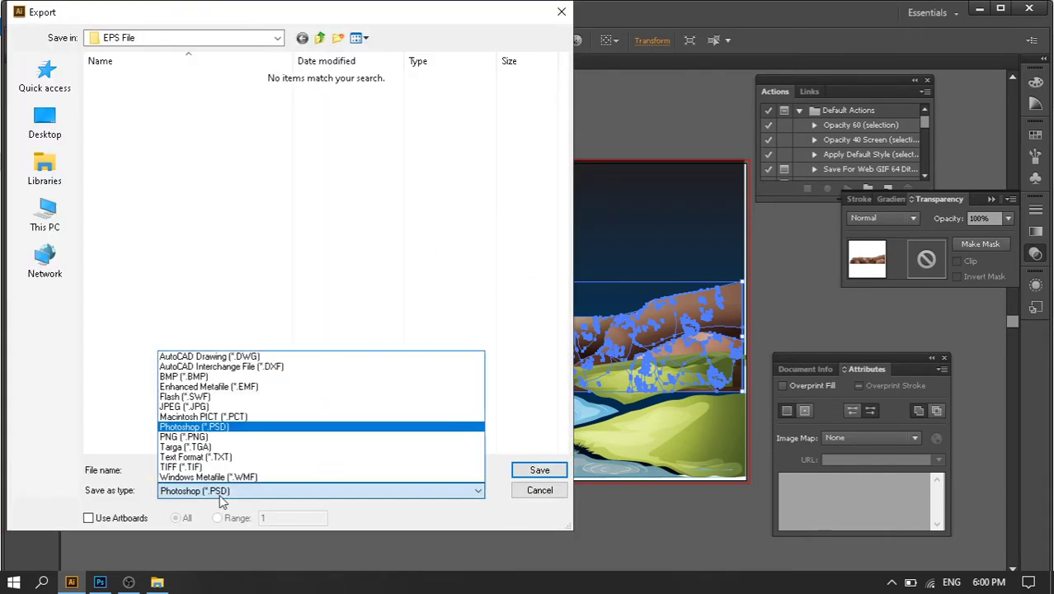
click(200, 429)
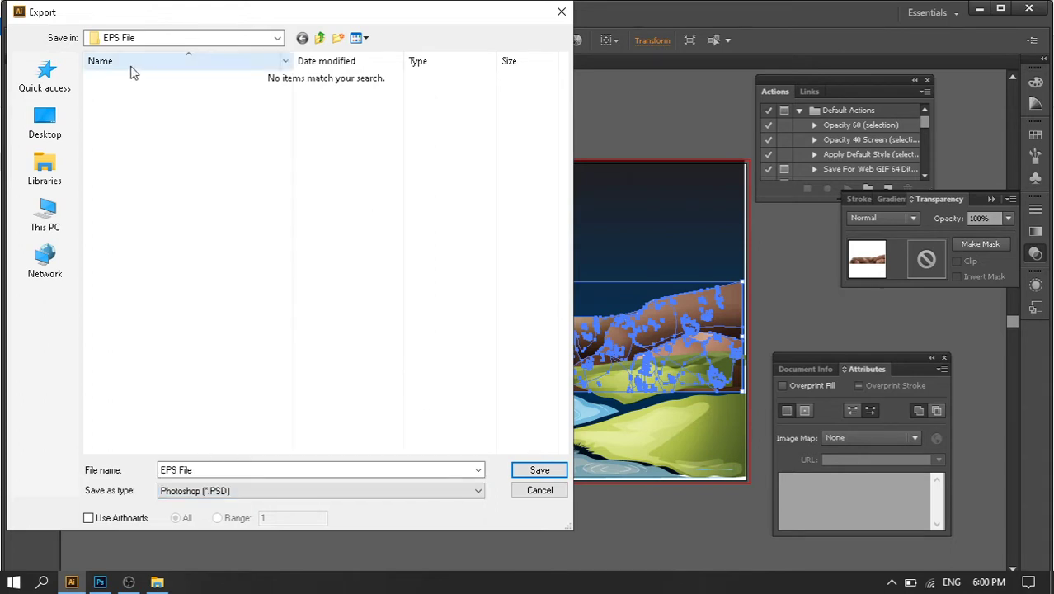
click(223, 471)
text(PSD)
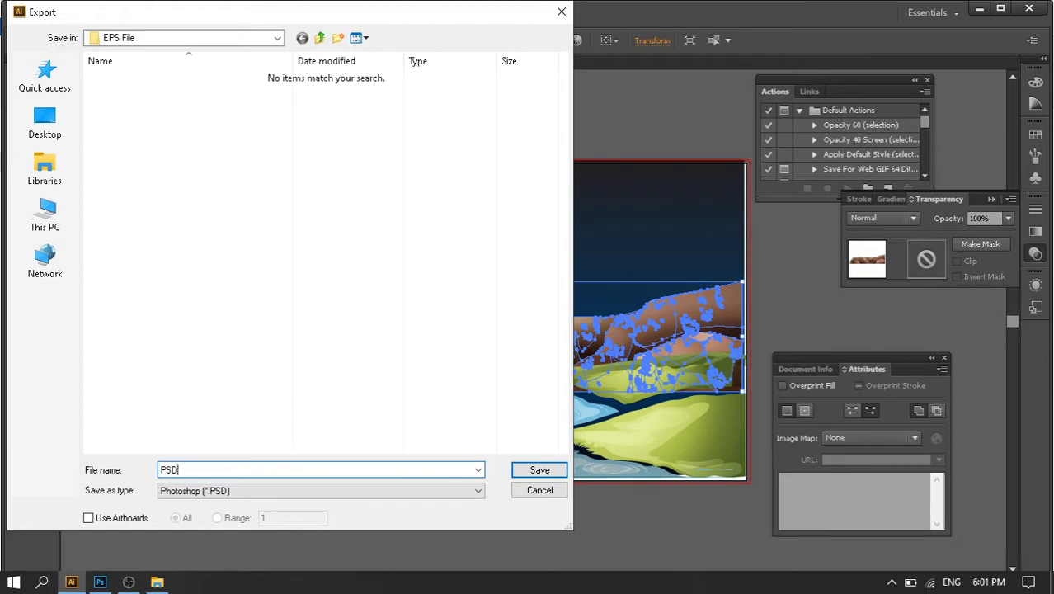
click(532, 469)
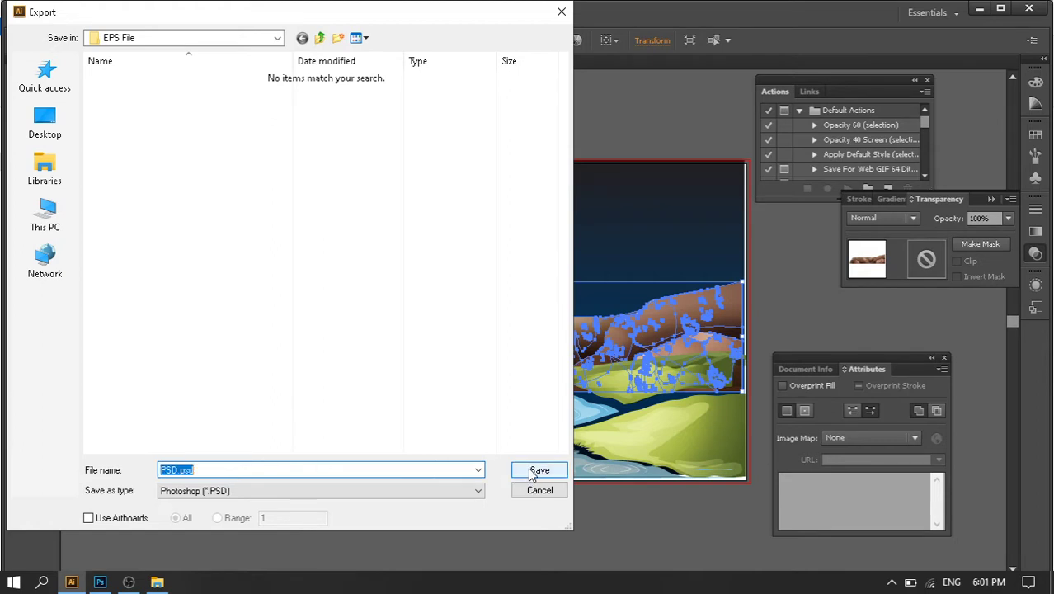
click(532, 472)
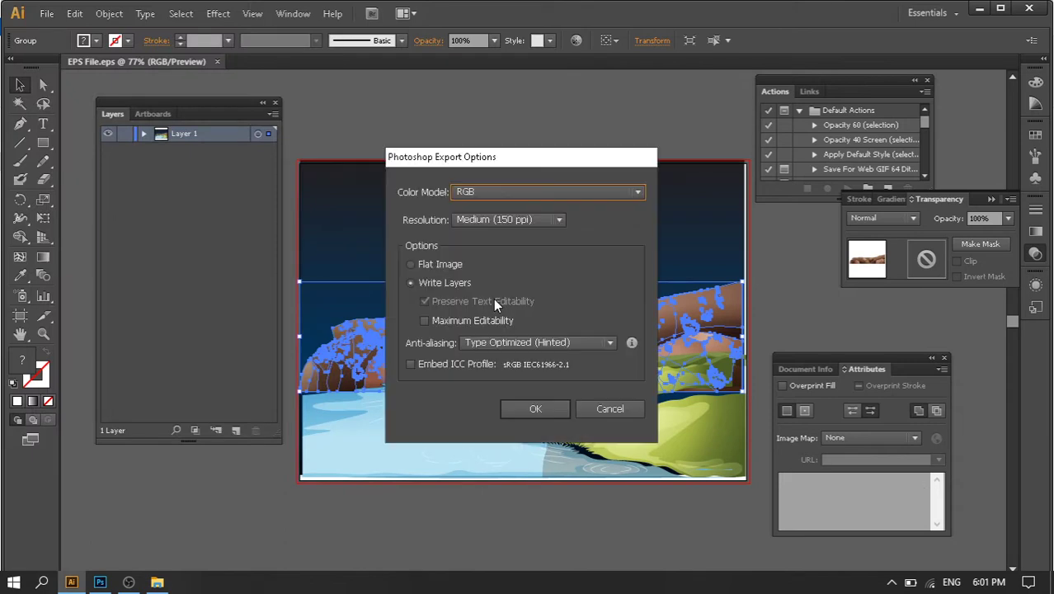
Try the CMYK color model in the Photoshop export options and return it to RGB
click(499, 188)
click(490, 207)
click(495, 188)
click(490, 222)
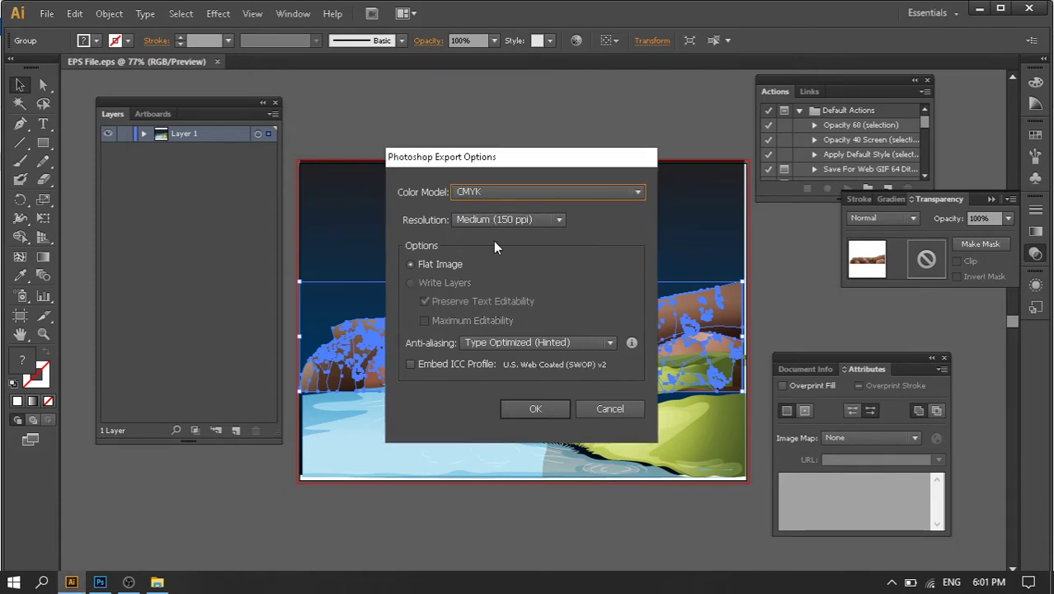
click(500, 191)
click(494, 209)
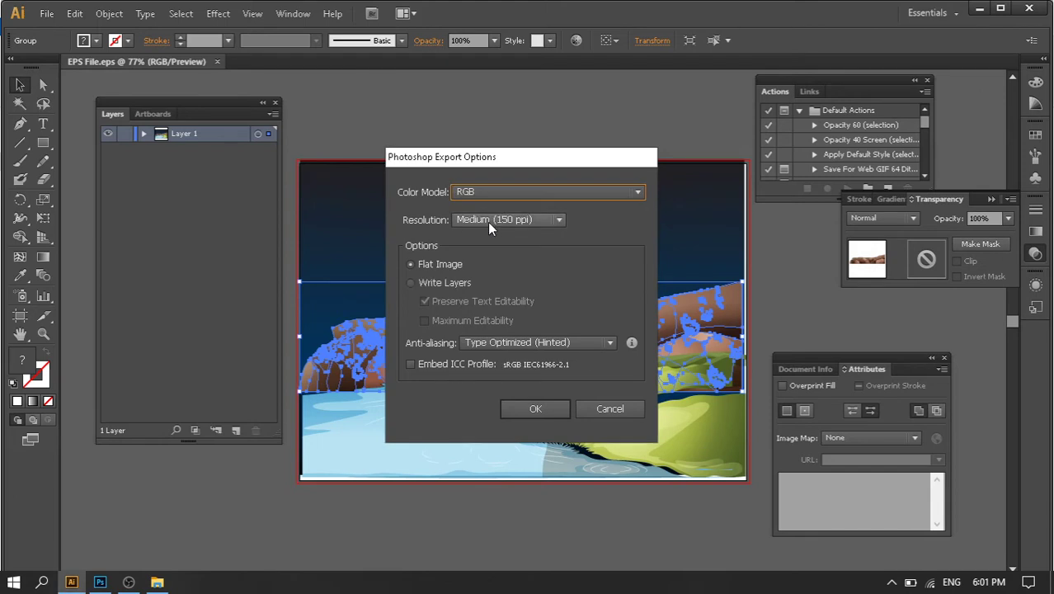
Complete the PSD export at Medium (150 ppi) resolution with Write Layers enabled, accepting the flattened-containers notice
click(489, 223)
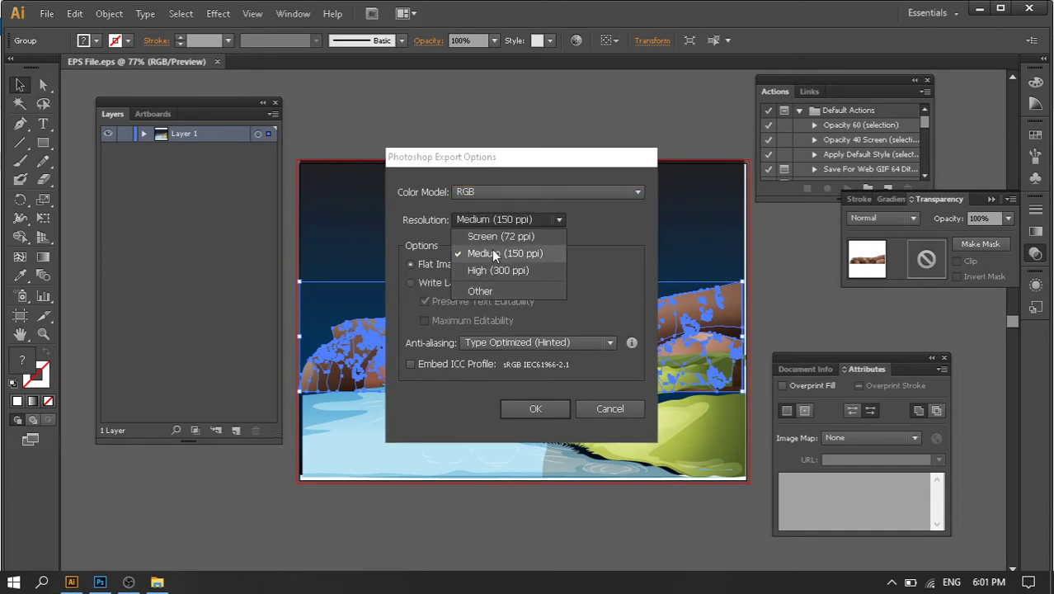
click(492, 252)
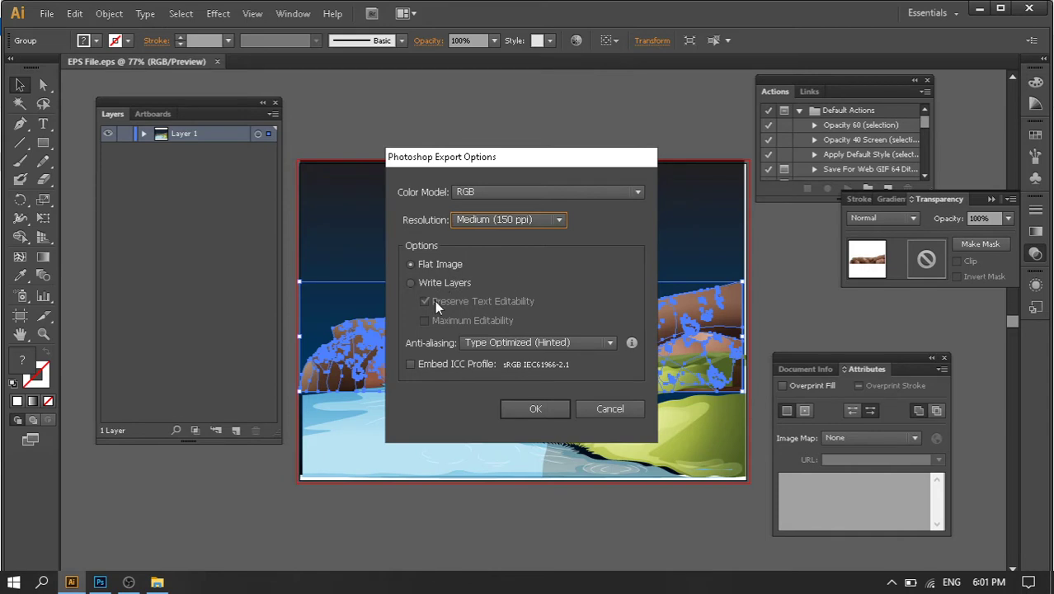
click(410, 283)
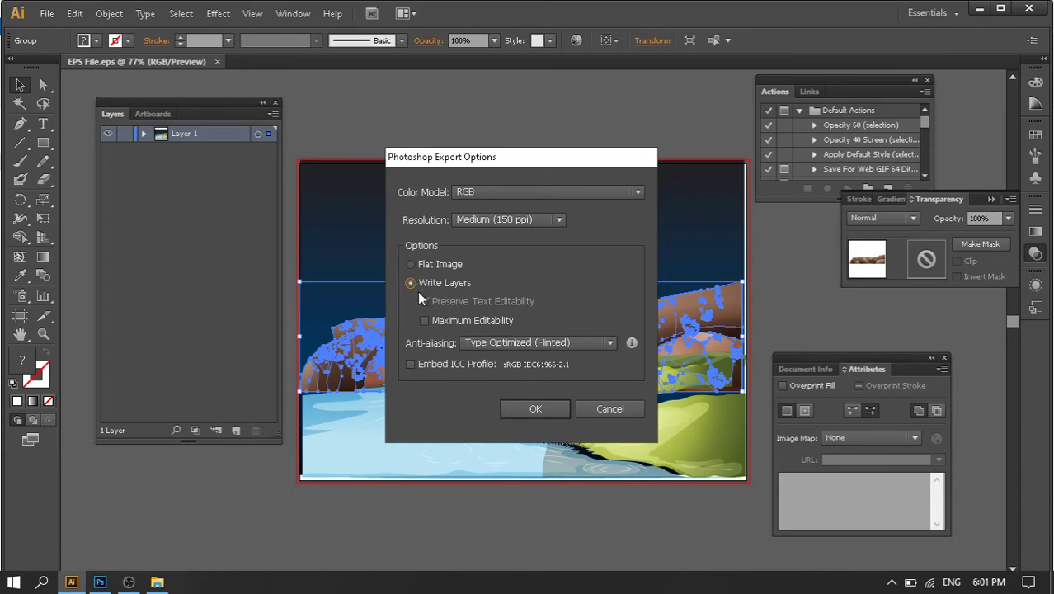
click(536, 410)
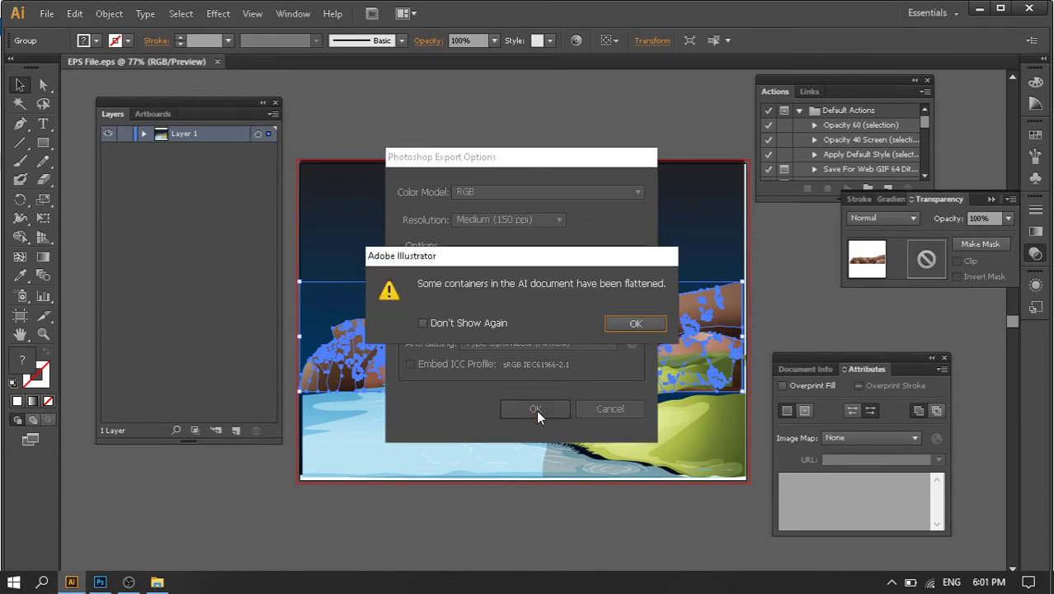
click(635, 324)
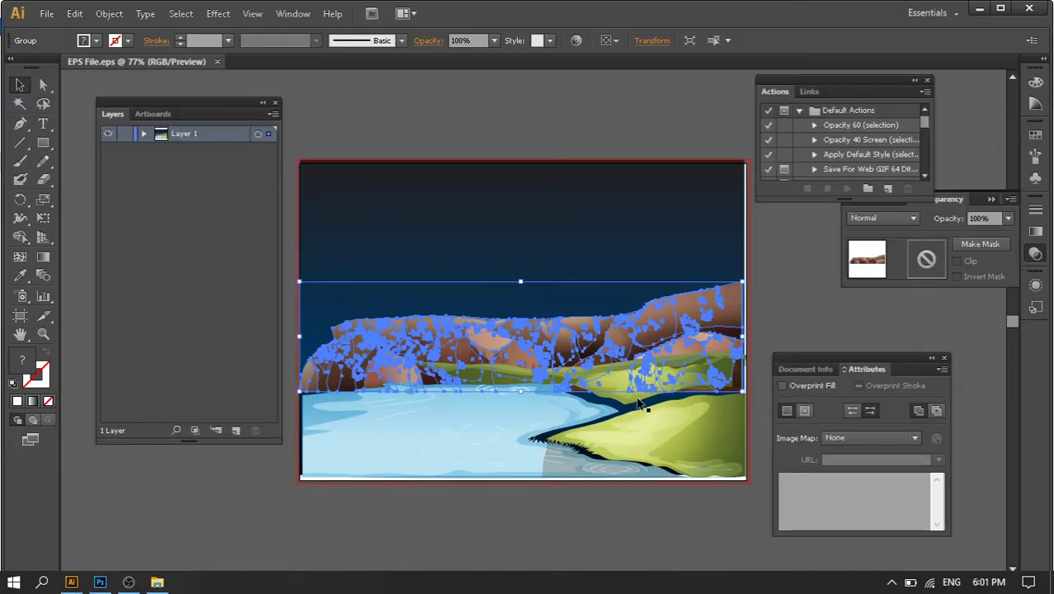
Show the desktop, open the EPS File folder and maximize its window
key(super+d)
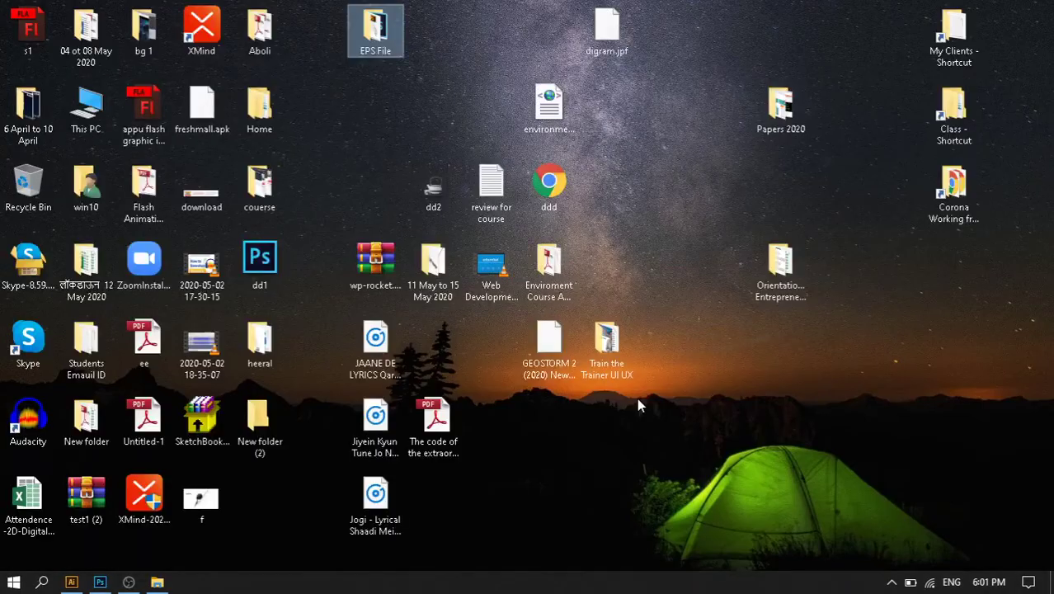
double_click(375, 31)
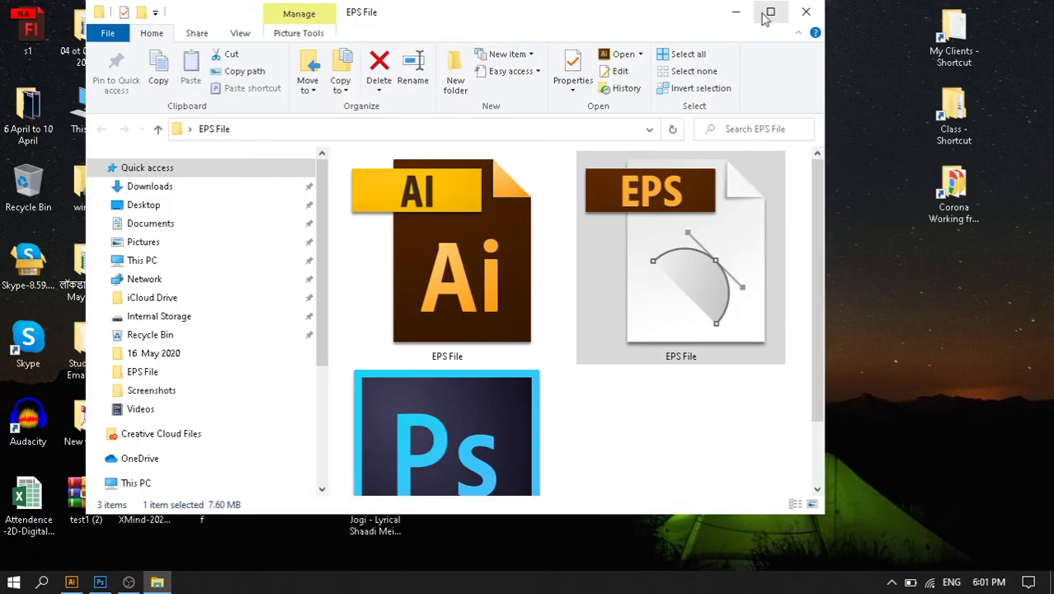
click(768, 13)
Open the exported PSD file from the EPS File folder with Adobe Photoshop CC
click(874, 279)
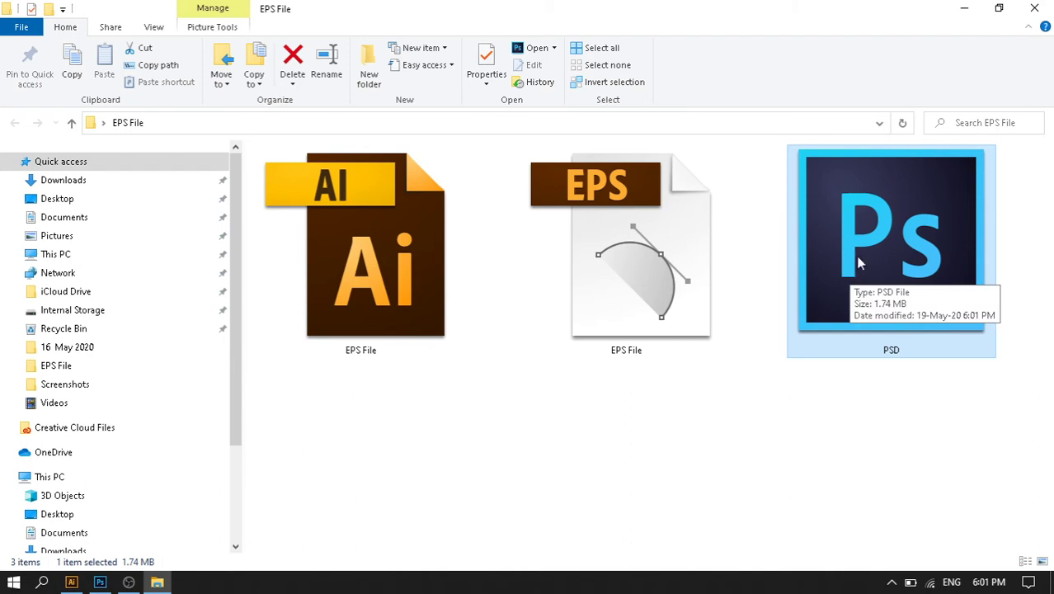
right_click(860, 259)
mouse_move(898, 312)
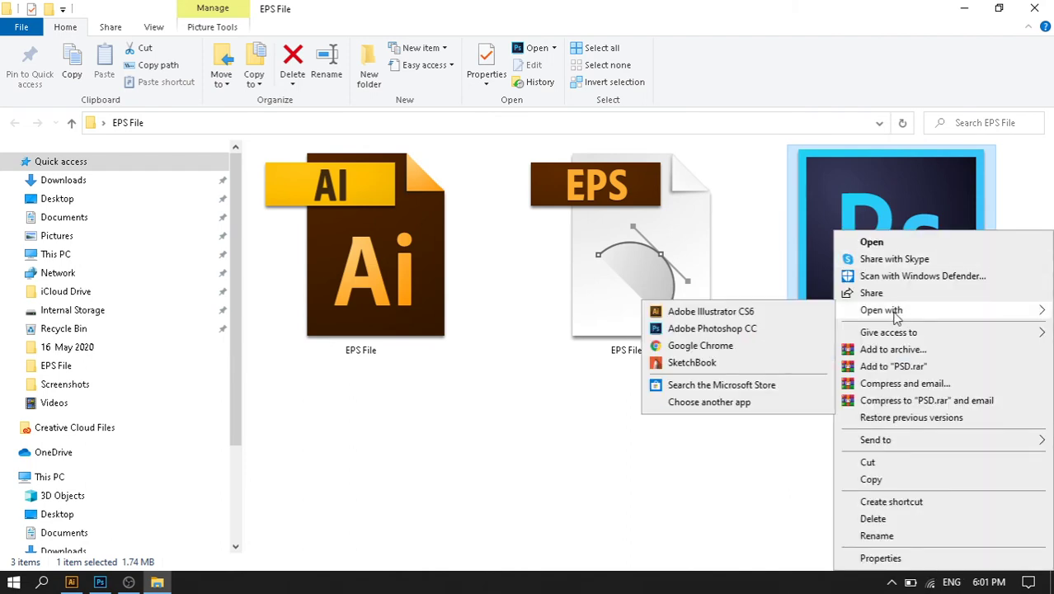
click(712, 328)
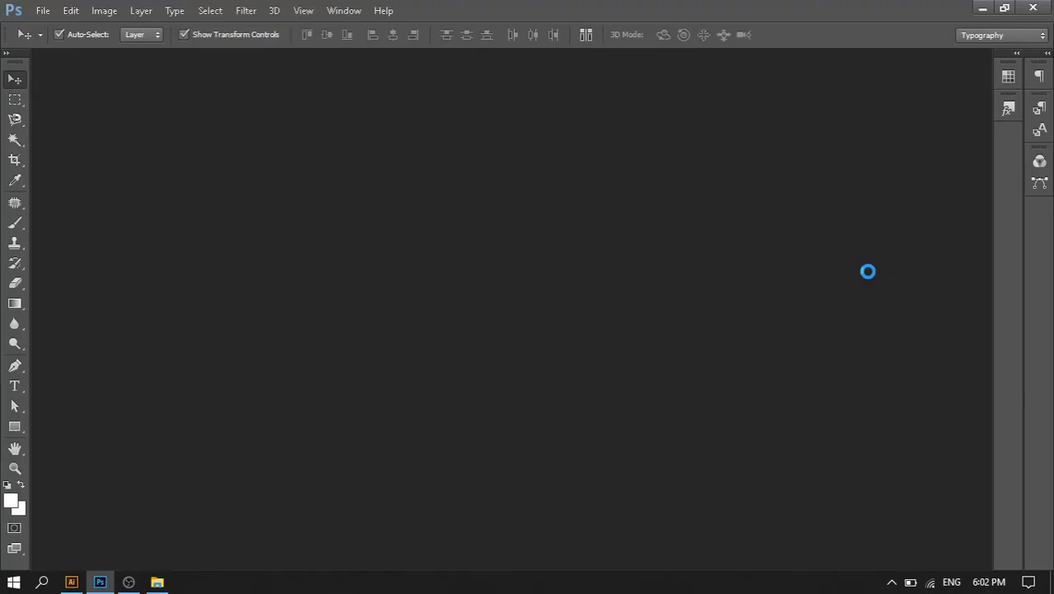
click(873, 279)
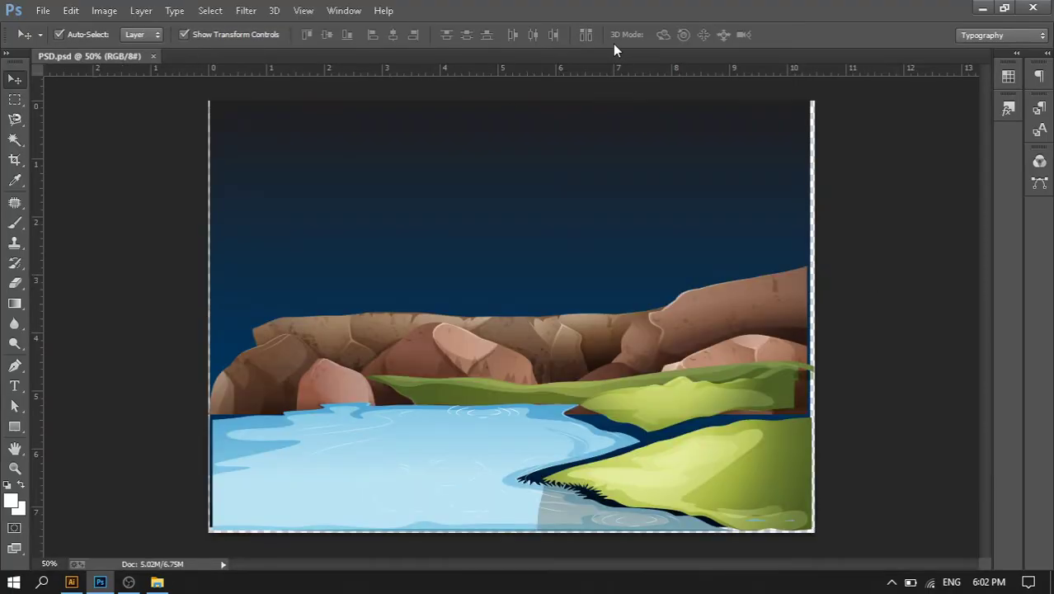
Display the document's layers, expand the Layer 1 group and look through its contents
click(346, 11)
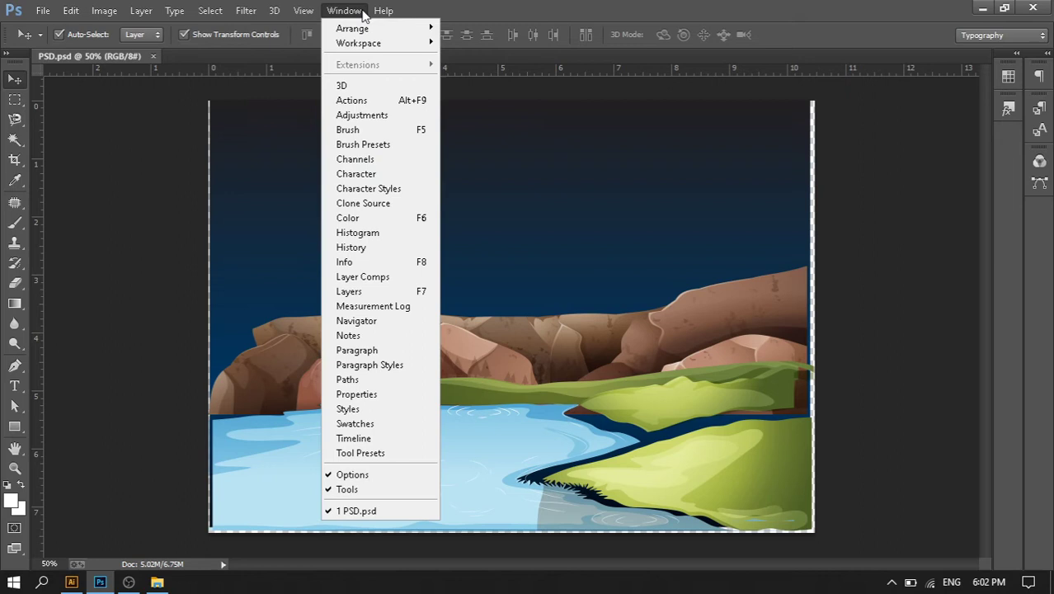
click(375, 296)
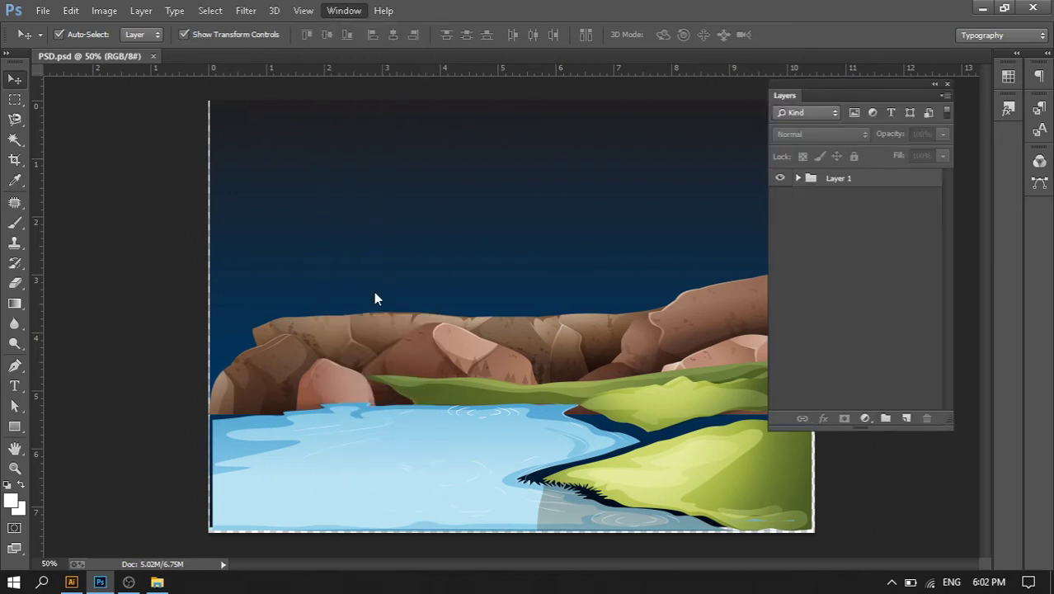
click(799, 178)
scroll(876, 290, down, 3)
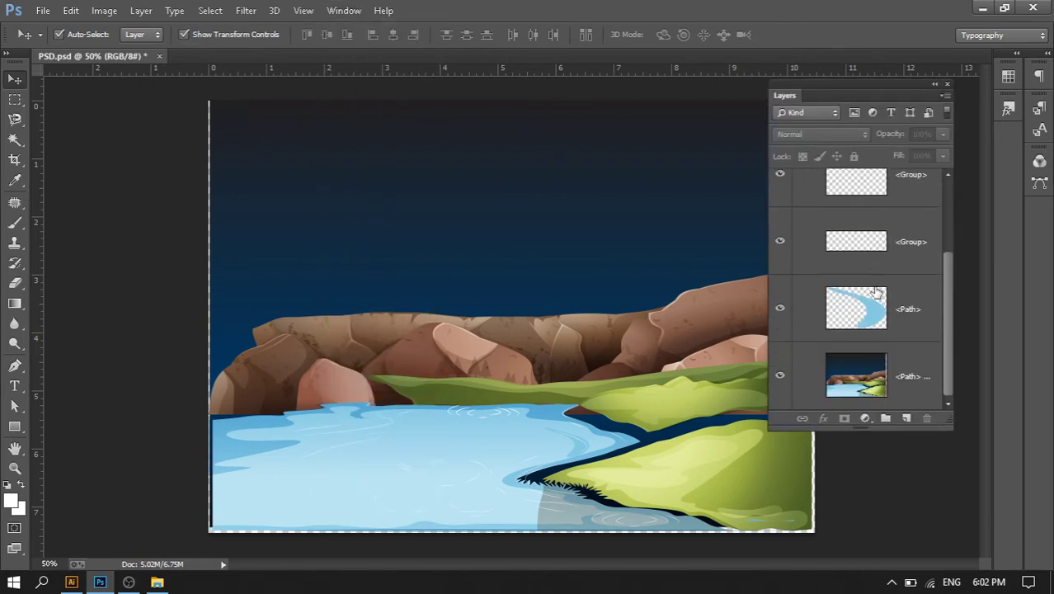
Select the <Path> and <Group> layers, try moving artwork on the canvas and undo the move
click(877, 306)
click(877, 242)
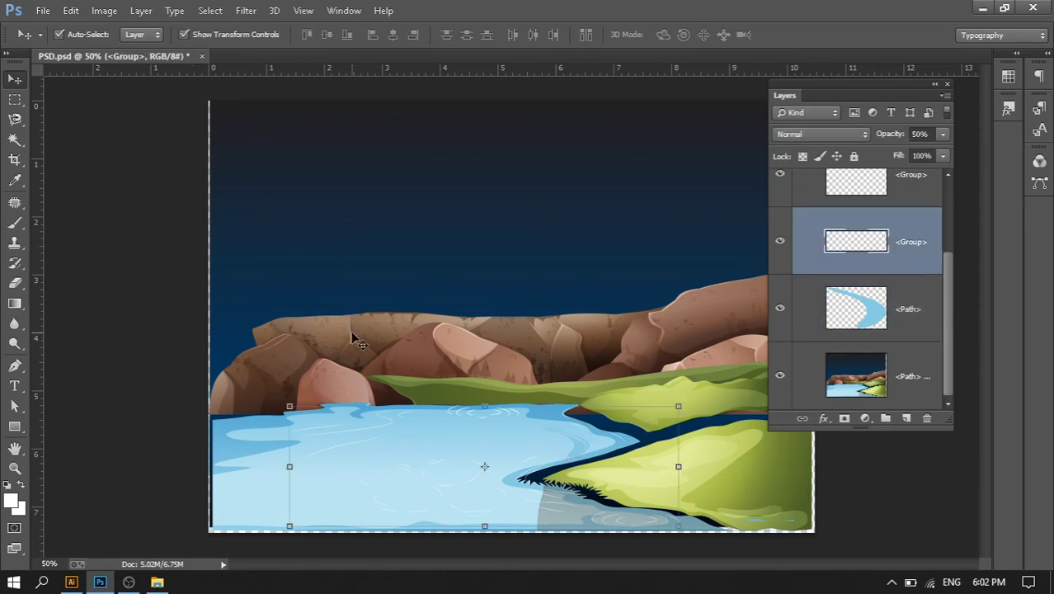
drag(352, 337, 297, 239)
key(ctrl+z)
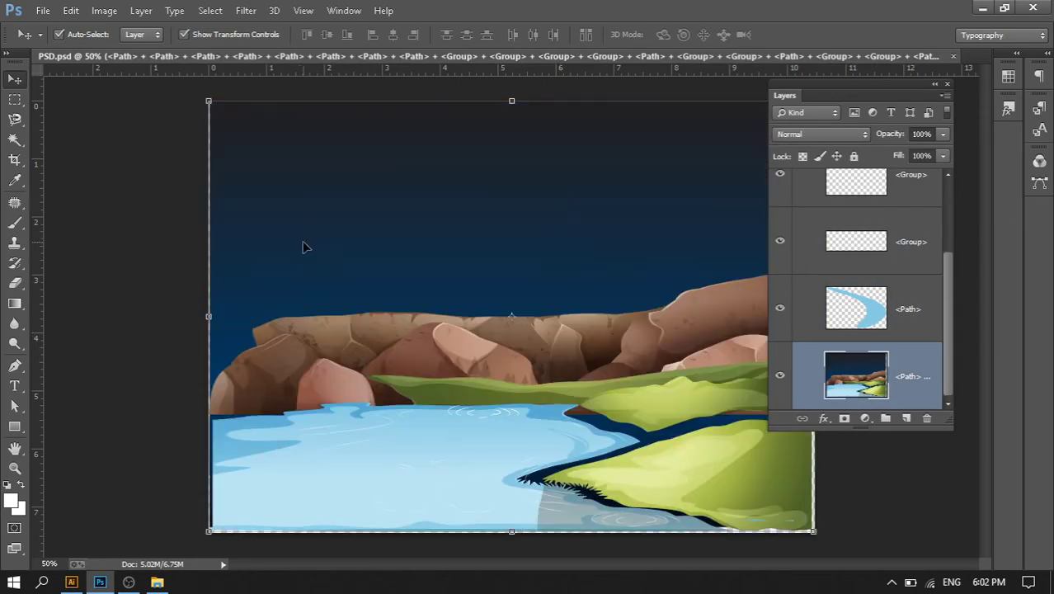
Try Auto-Select set to Group with the <Path> layer, and return it to Layer
click(142, 35)
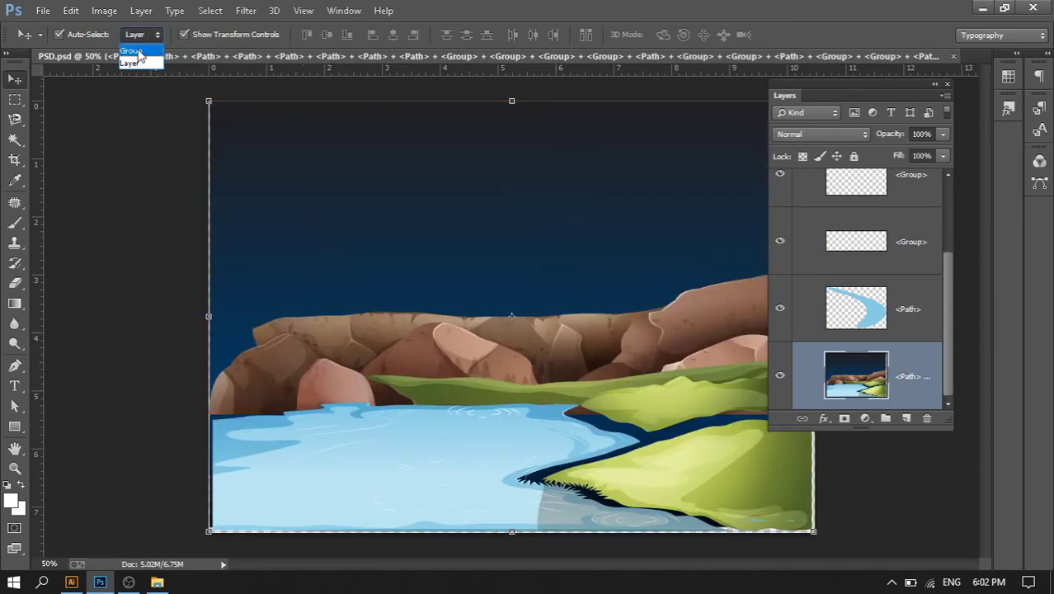
click(134, 51)
click(905, 330)
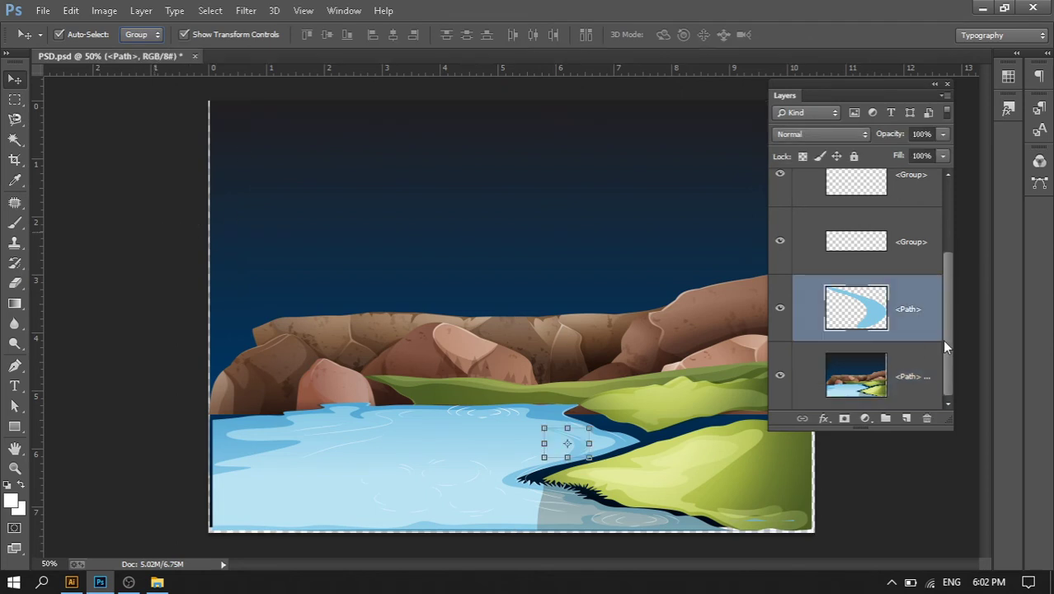
click(130, 63)
click(152, 221)
click(289, 348)
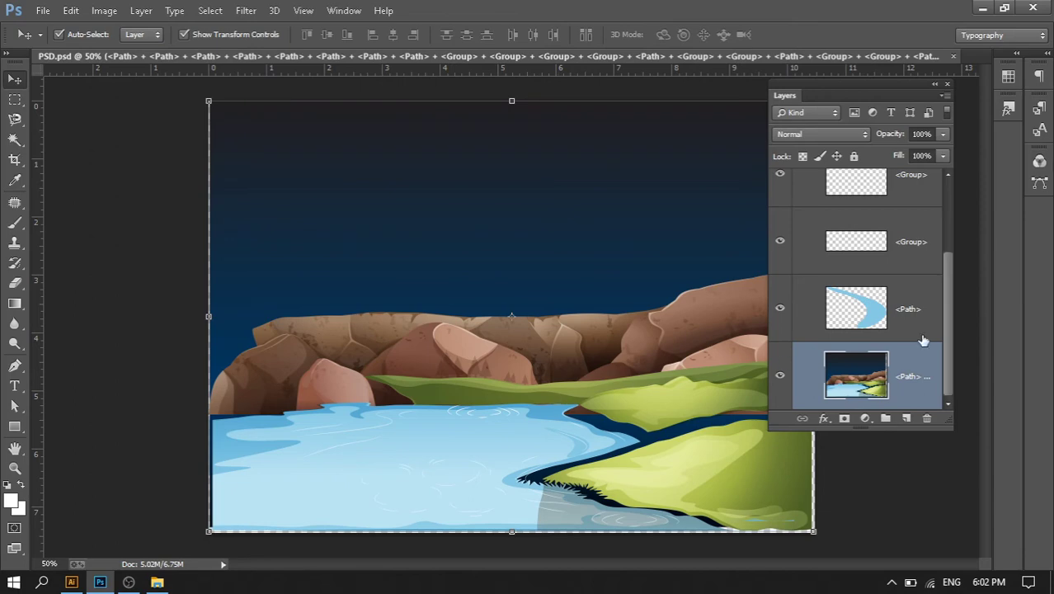
Select the 50% opacity <Group> layer, try moving the artwork upward on the canvas and undo the move
click(893, 330)
click(885, 249)
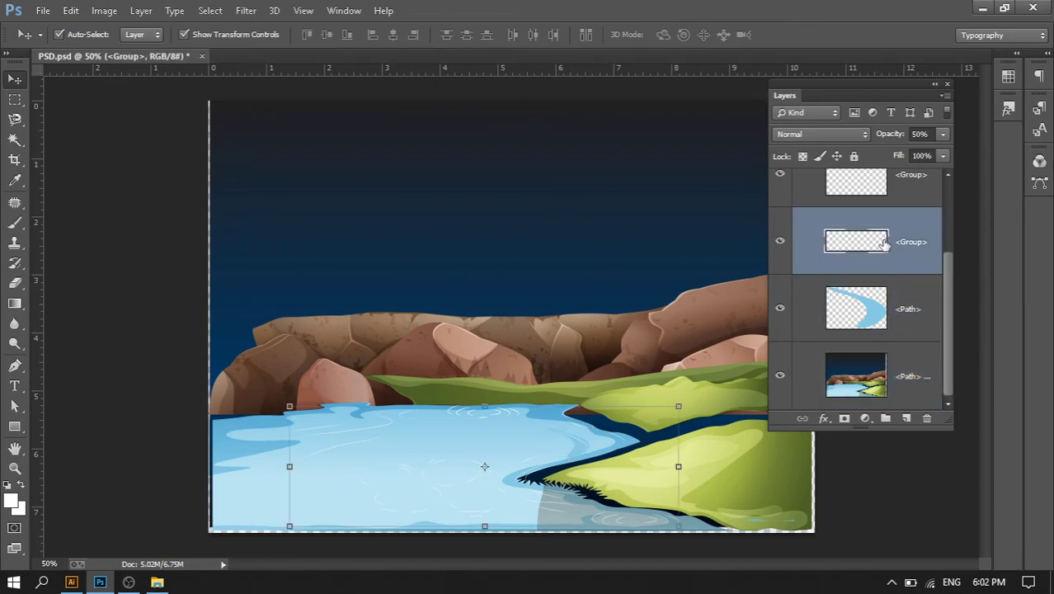
drag(514, 454, 452, 351)
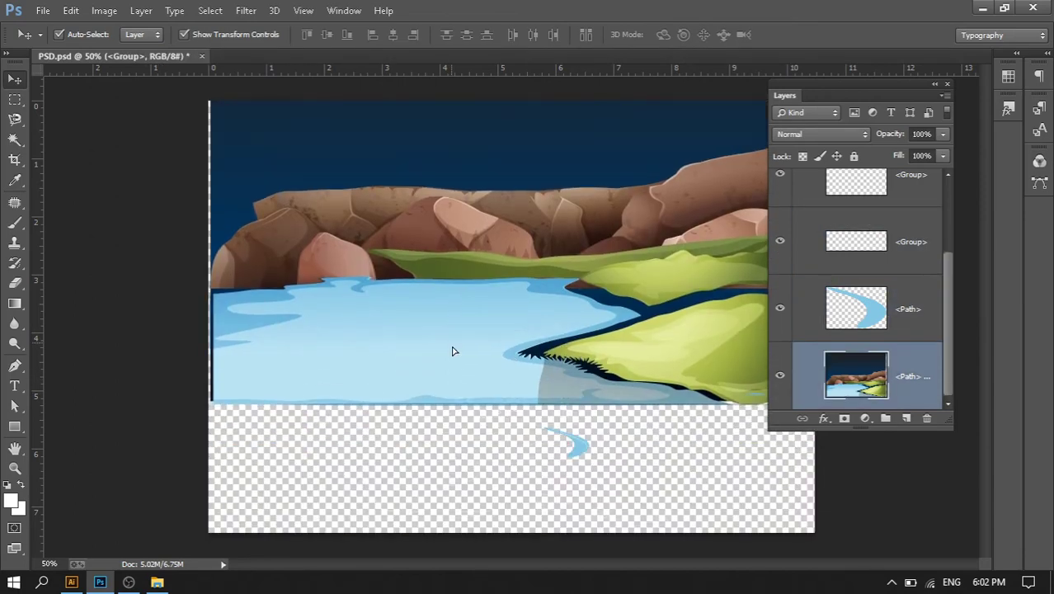
key(ctrl+z)
Select the light-blue curved <Path> layer above the background artwork and test moving it on the canvas
click(915, 330)
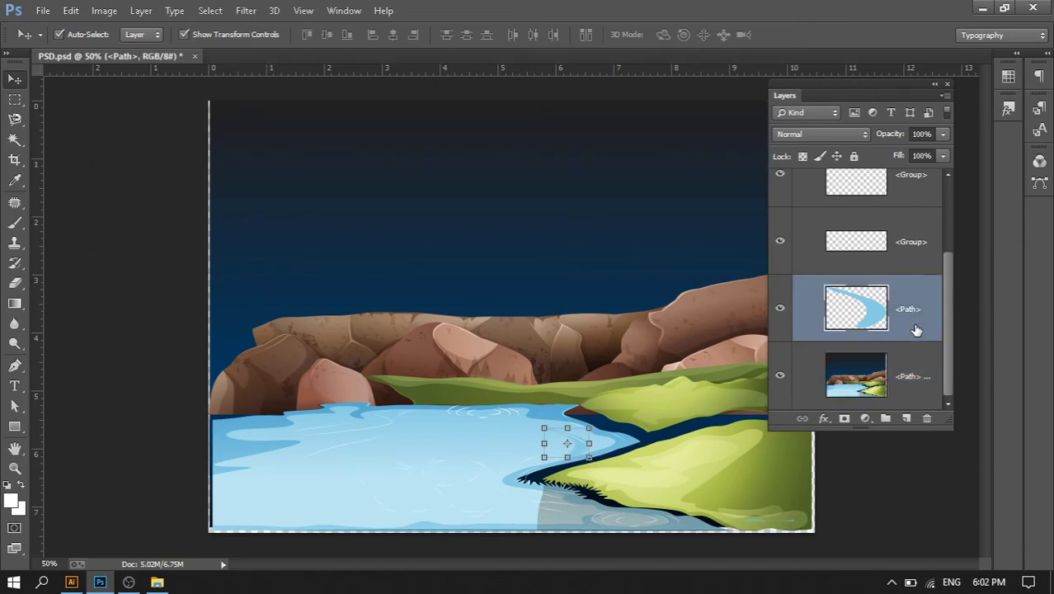
drag(575, 453, 575, 507)
key(ctrl+z)
scroll(875, 289, up, 3)
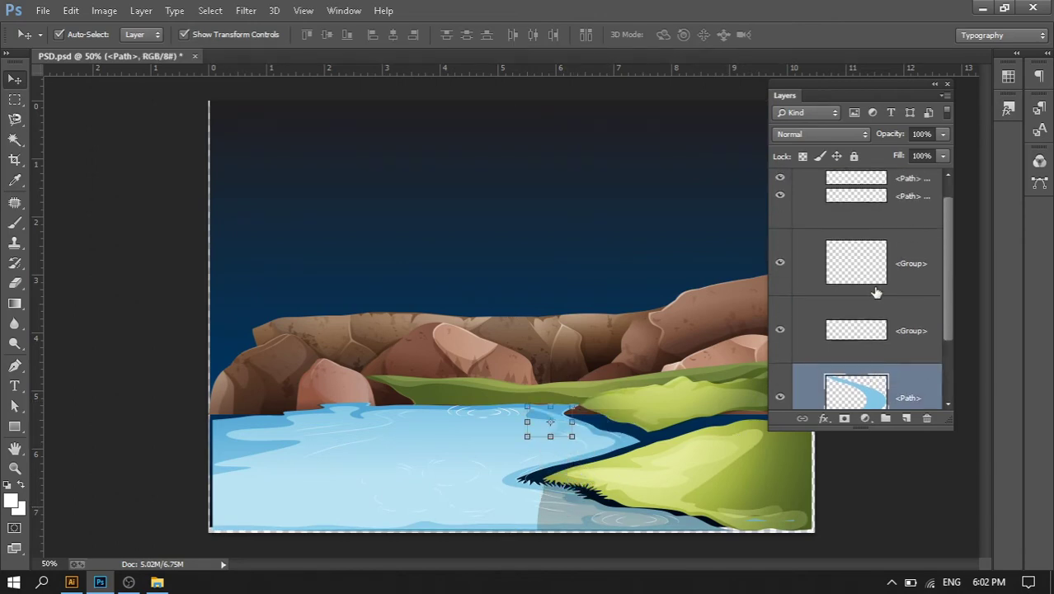
Switch to Illustrator and create a new blank document
key(alt+Tab)
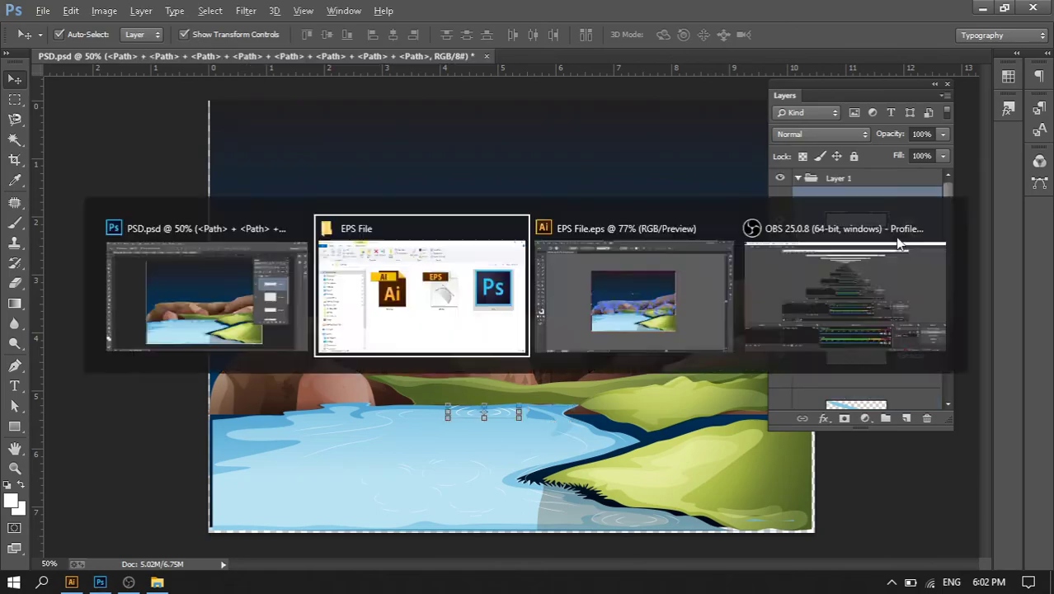
key(alt+Tab)
key(alt+Tab)
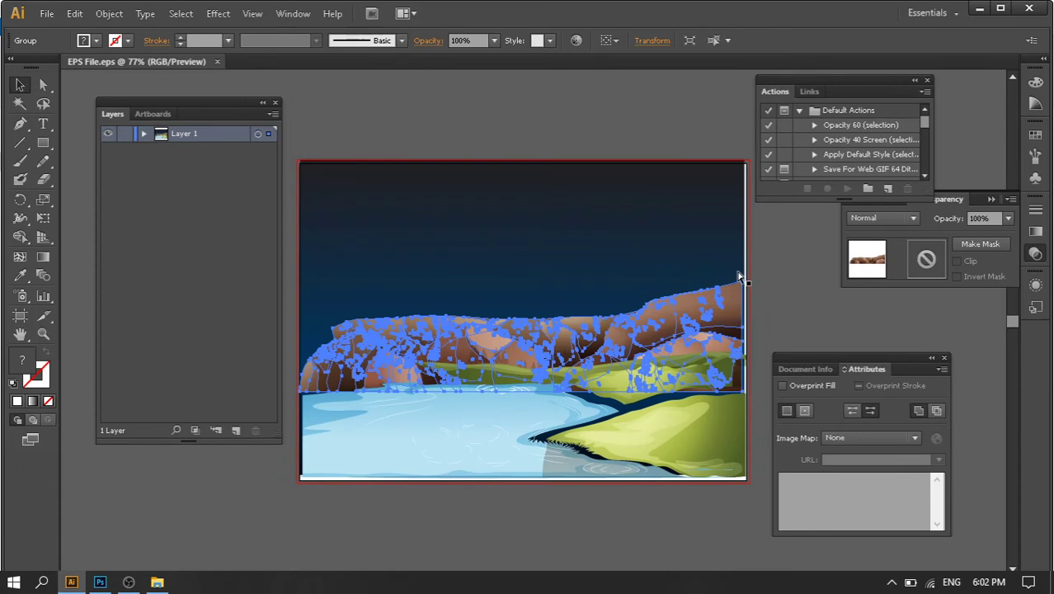
key(ctrl+n)
click(608, 411)
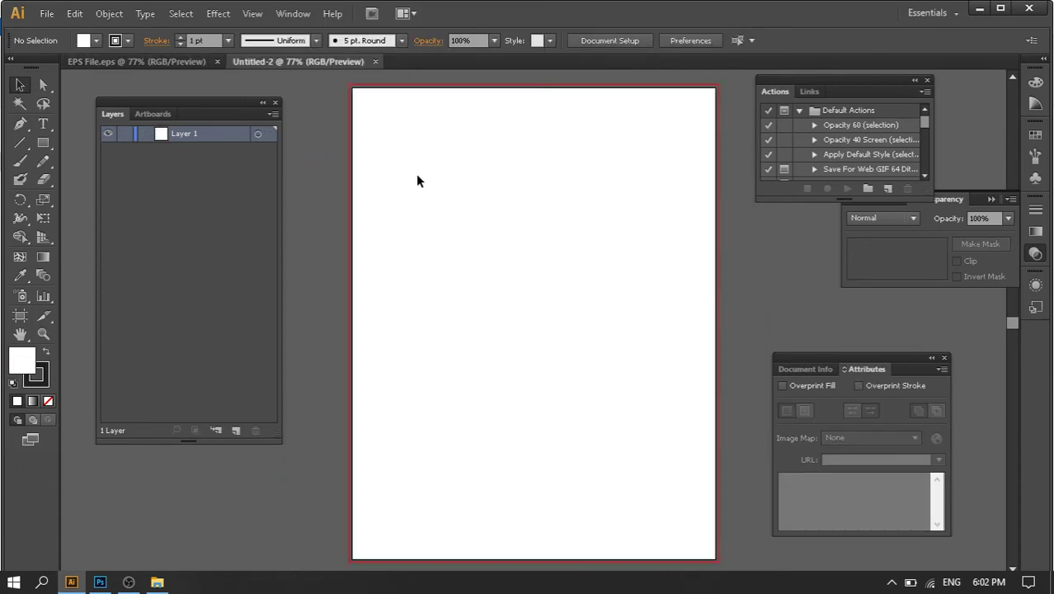
Draw a large ellipse in the upper part of the artboard and fill it with red C42222
drag(43, 143, 98, 179)
drag(381, 159, 578, 344)
click(20, 84)
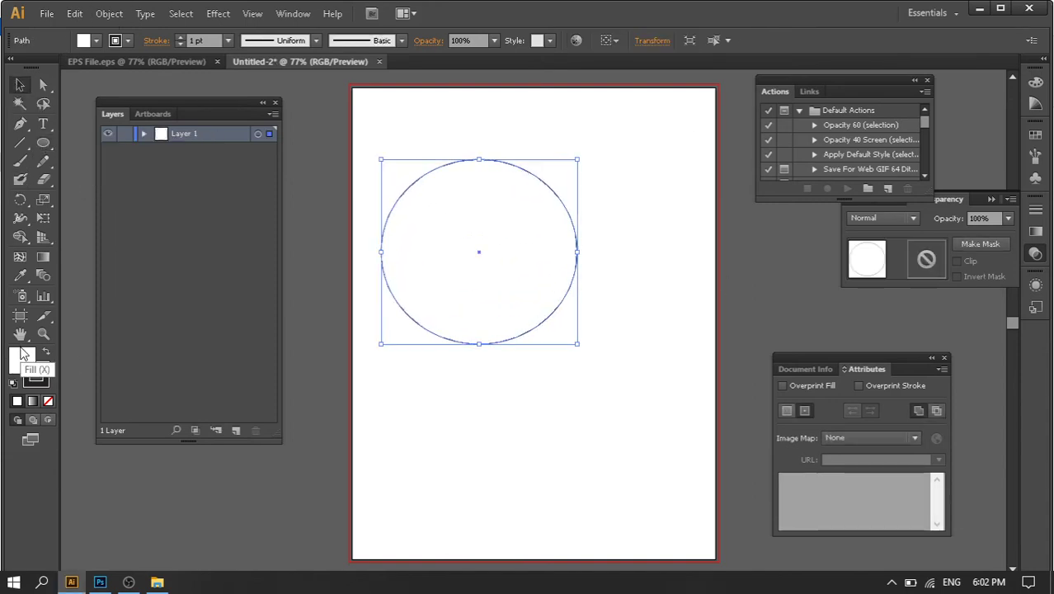
double_click(22, 360)
click(485, 228)
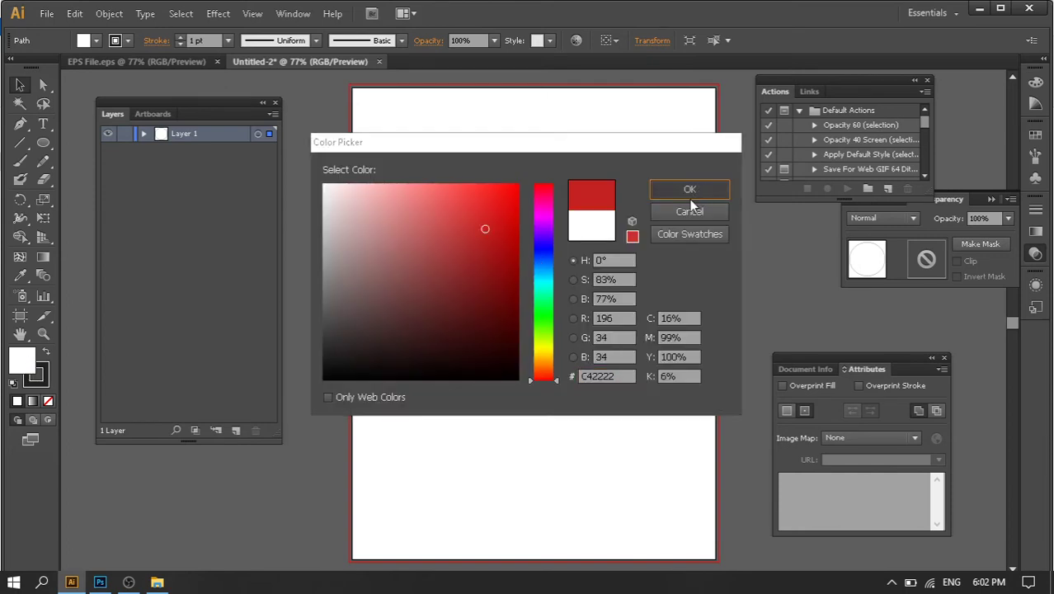
click(691, 191)
Duplicate the red circle diagonally downward so it overlaps the original, and fill the copy with lime green AFD318
drag(486, 249, 552, 307)
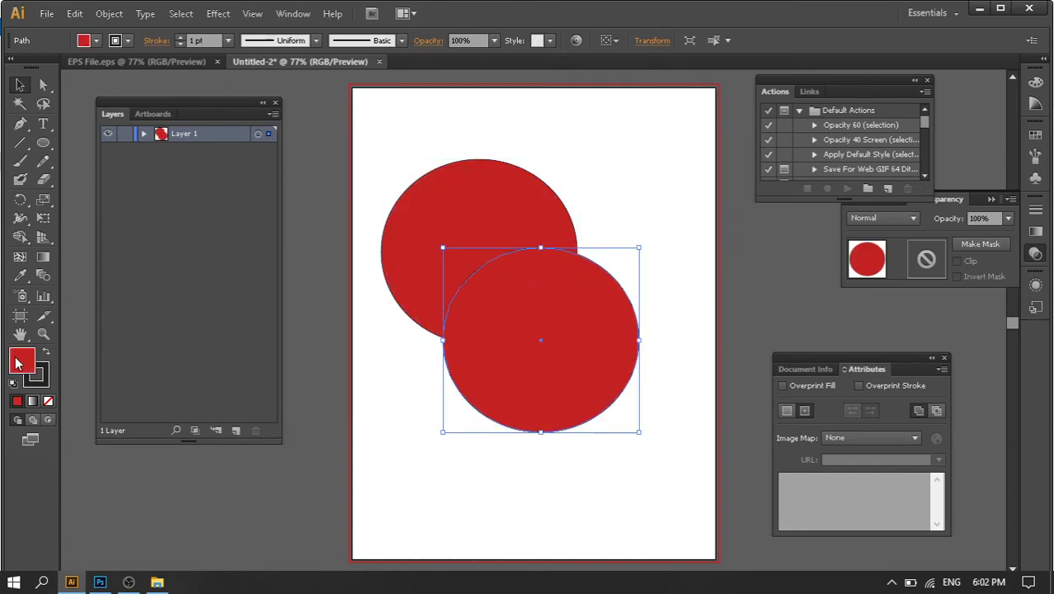
double_click(21, 359)
click(546, 341)
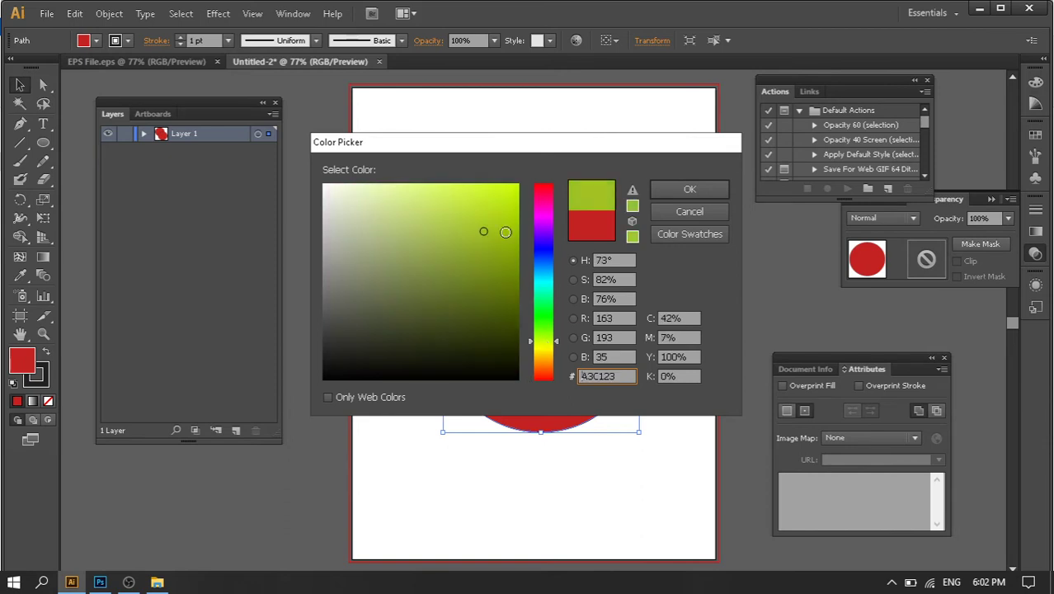
click(498, 217)
click(697, 186)
Duplicate the green circle to the lower left, overlapping the other circles, and fill the copy with bright blue
drag(575, 364, 487, 417)
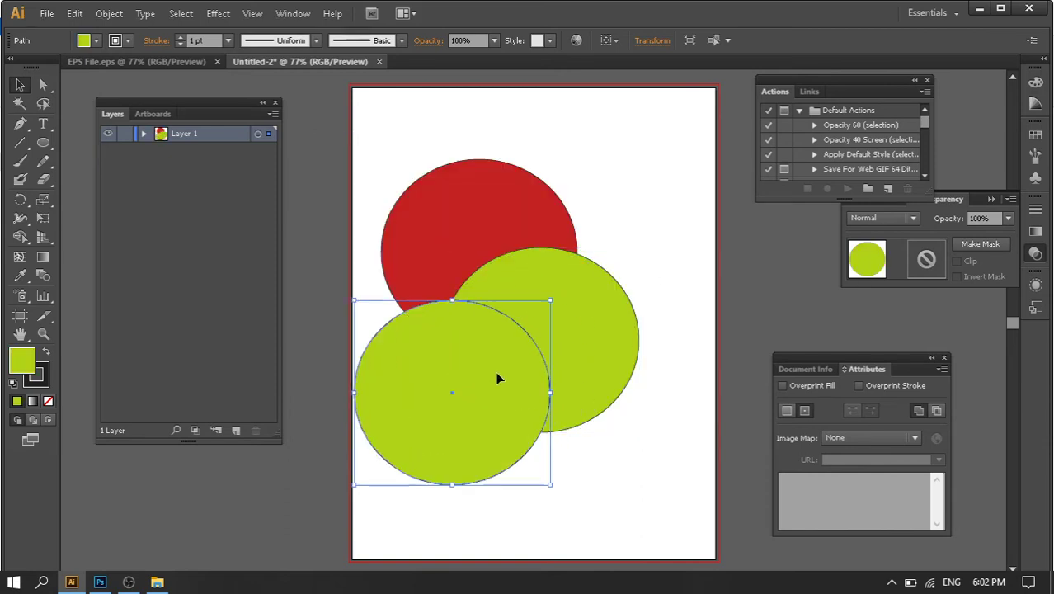
double_click(22, 365)
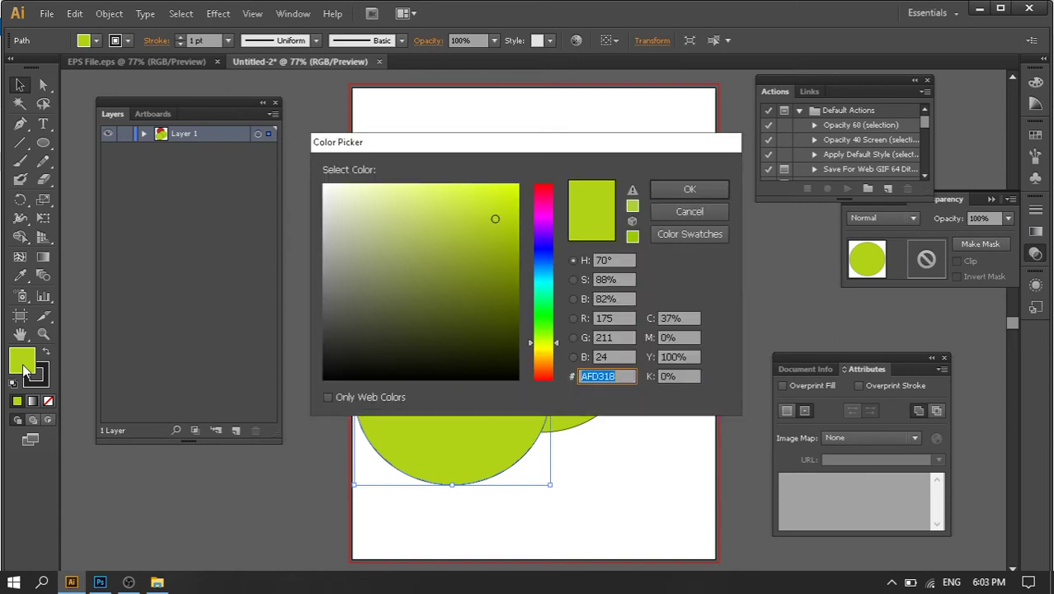
click(535, 248)
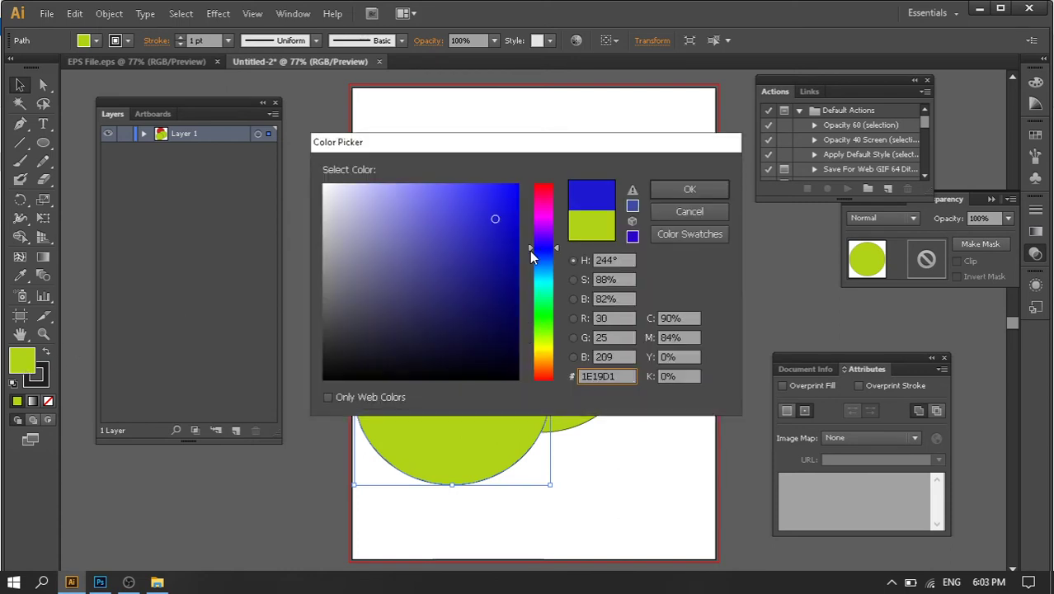
click(502, 196)
click(688, 189)
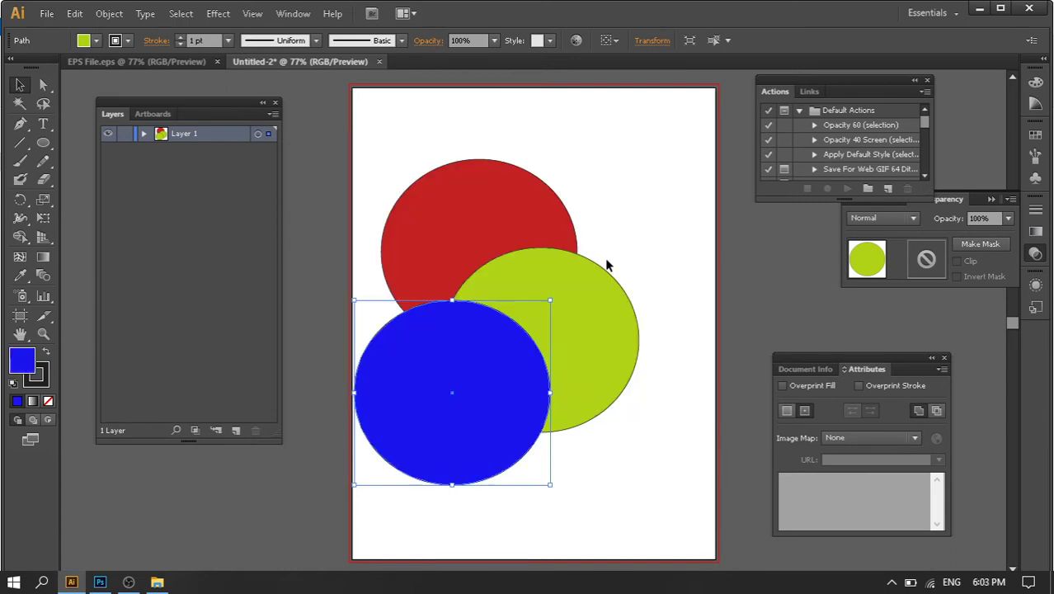
Select all three circles, move them together toward the middle of the artboard and deselect them
click(678, 202)
drag(609, 158, 413, 445)
drag(519, 359, 561, 341)
click(583, 99)
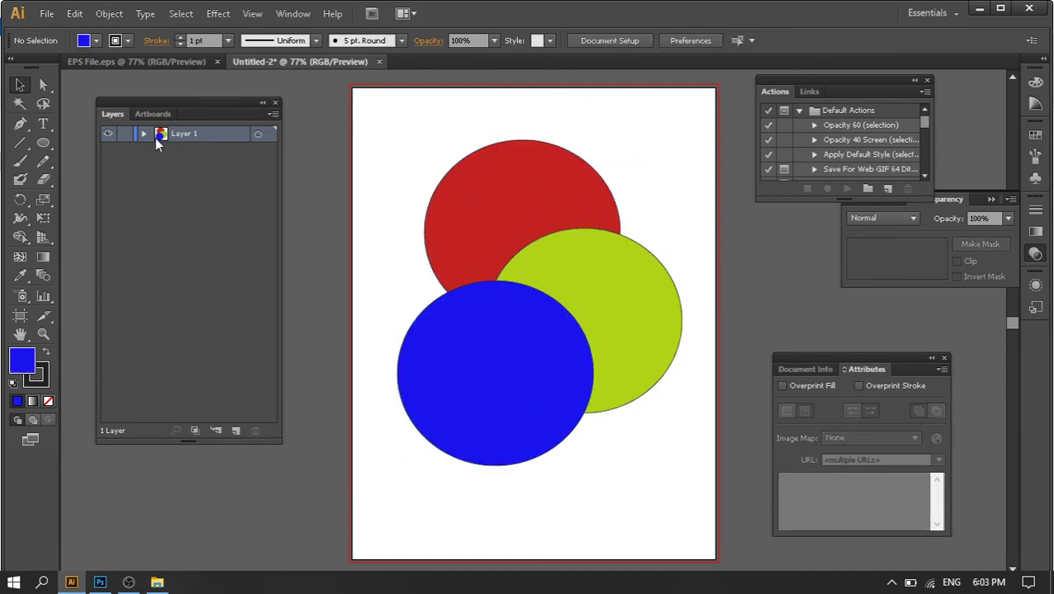
Add two new layers and transfer the blue circle from Layer 1 to Layer 2
click(234, 430)
click(234, 431)
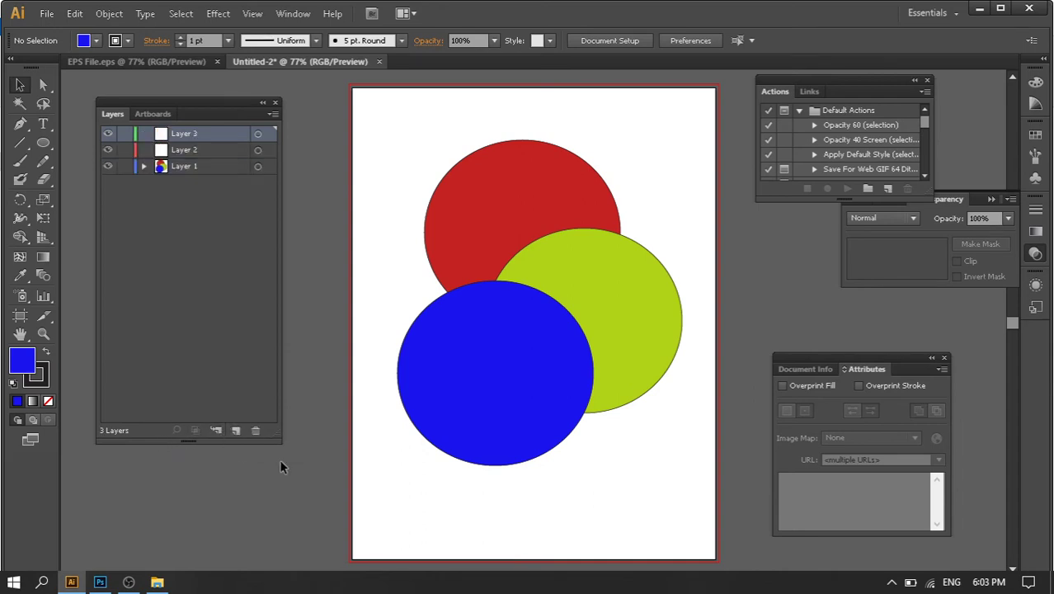
click(506, 437)
key(ctrl+x)
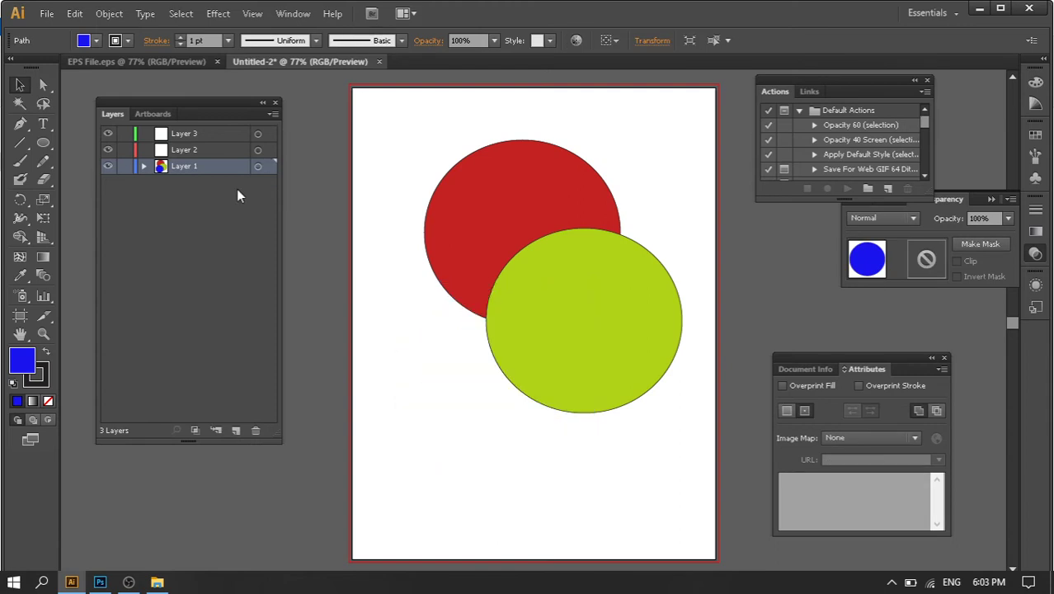
click(209, 150)
key(ctrl+v)
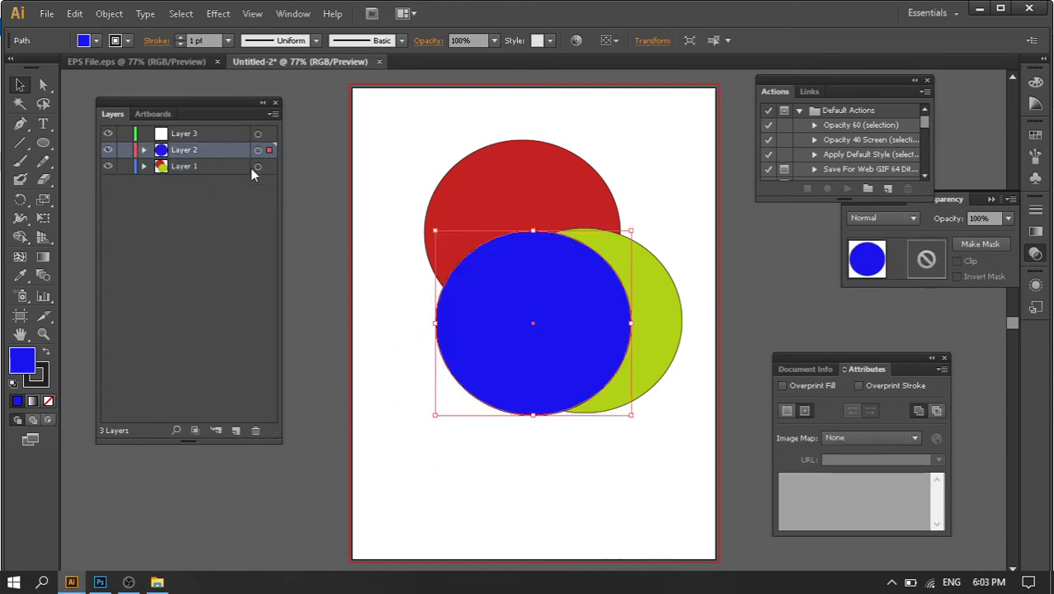
Transfer the green circle from Layer 1 to Layer 3 in place, and spread the blue and green circles apart
click(653, 312)
key(ctrl+x)
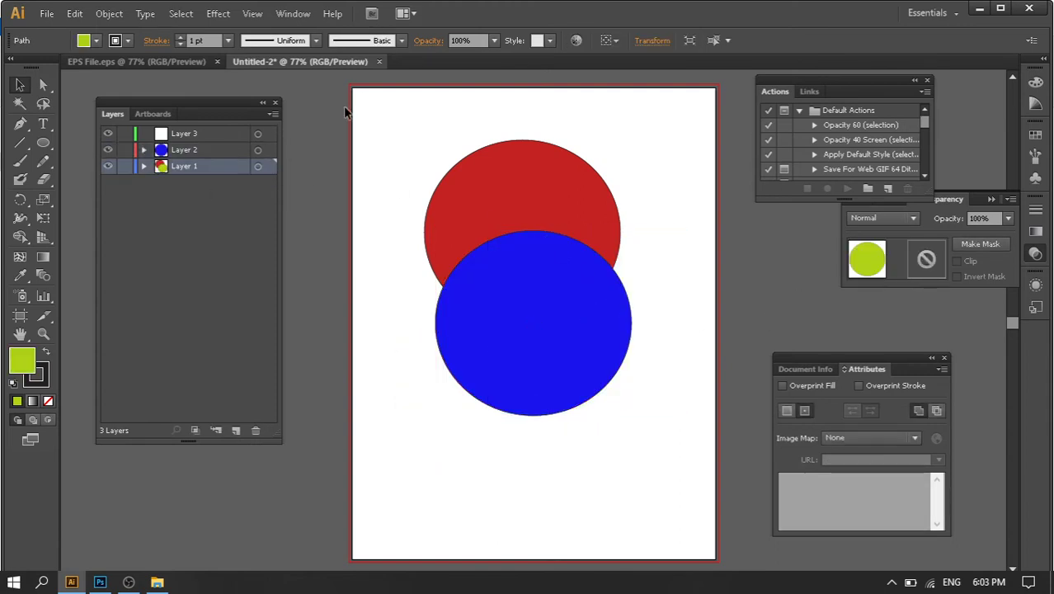
click(212, 134)
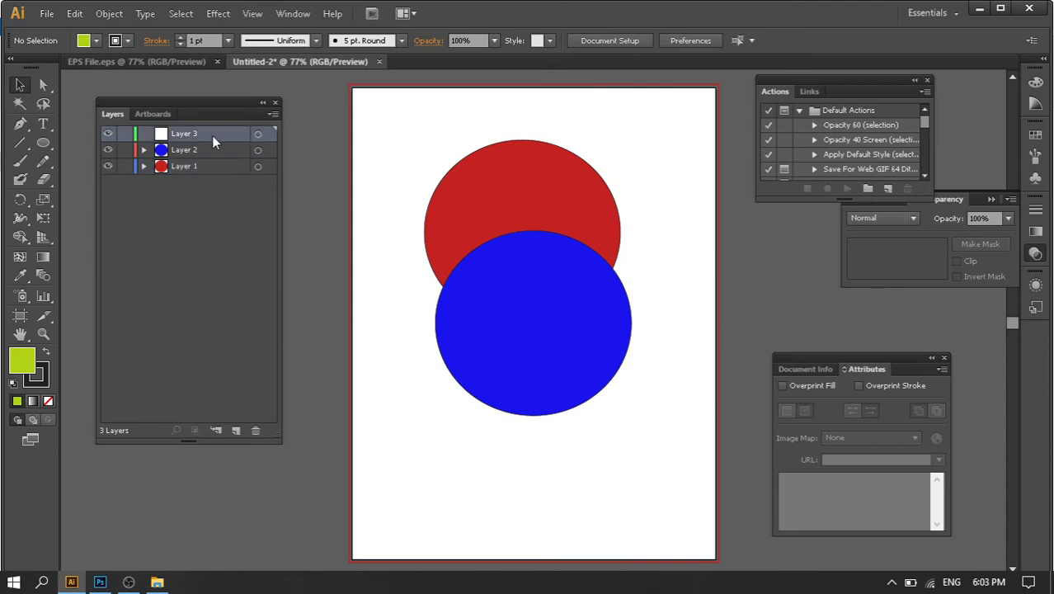
key(ctrl+f)
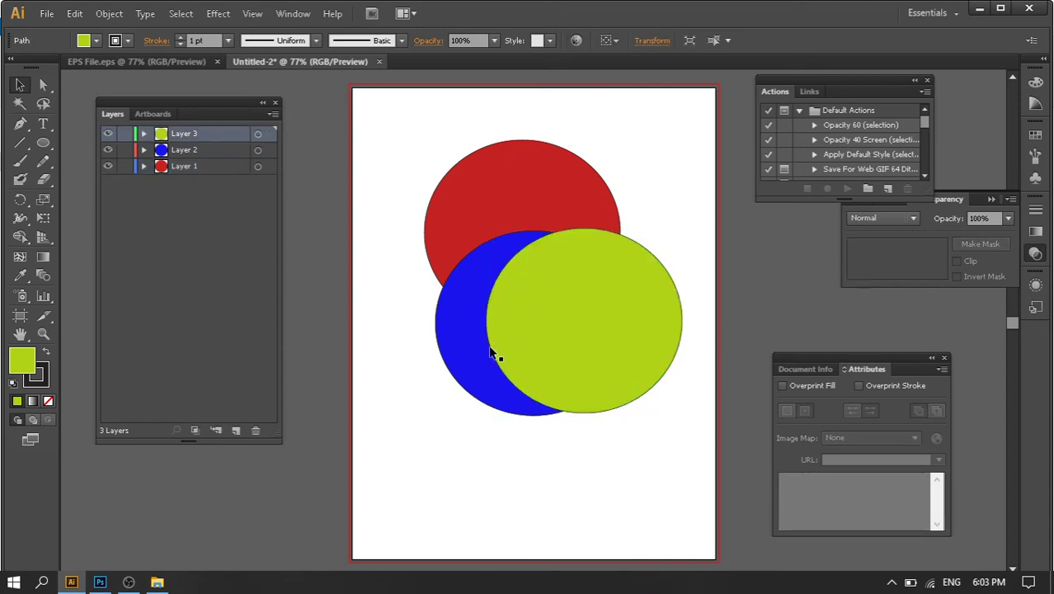
drag(490, 353, 431, 357)
drag(634, 330, 637, 284)
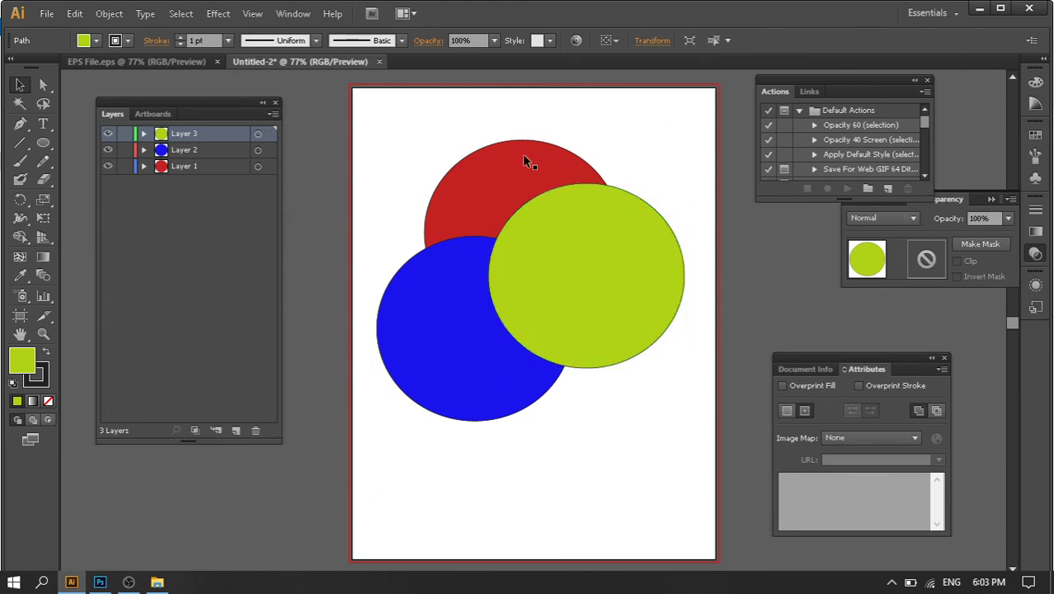
Move the green circle below the other two, raise the blue circle slightly, shift the red circle down and to the right, and deselect everything
drag(555, 240, 571, 279)
drag(407, 147, 643, 469)
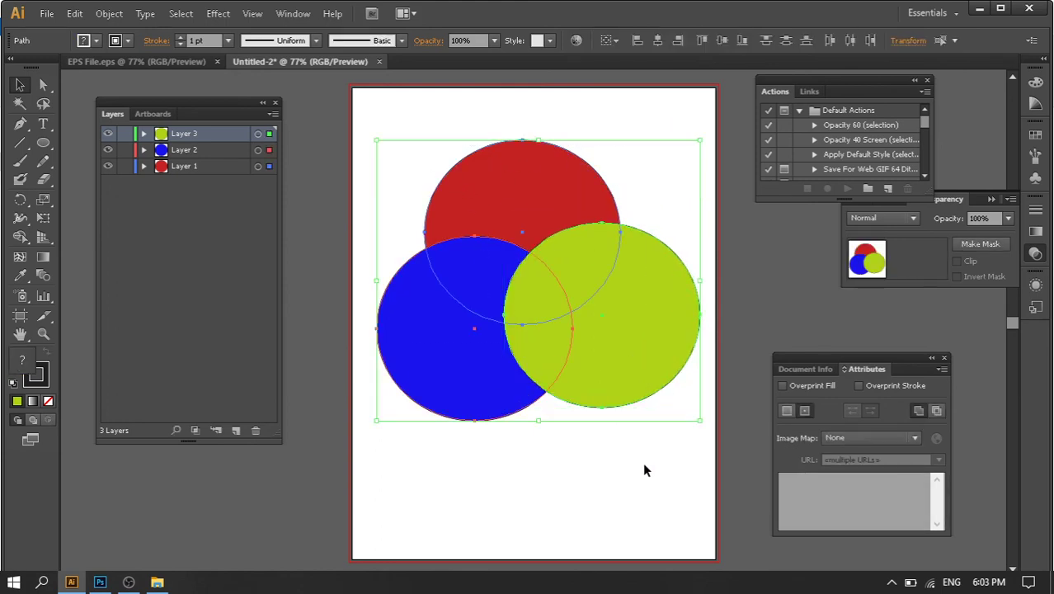
click(555, 496)
click(670, 362)
drag(581, 374, 555, 487)
drag(430, 274, 429, 238)
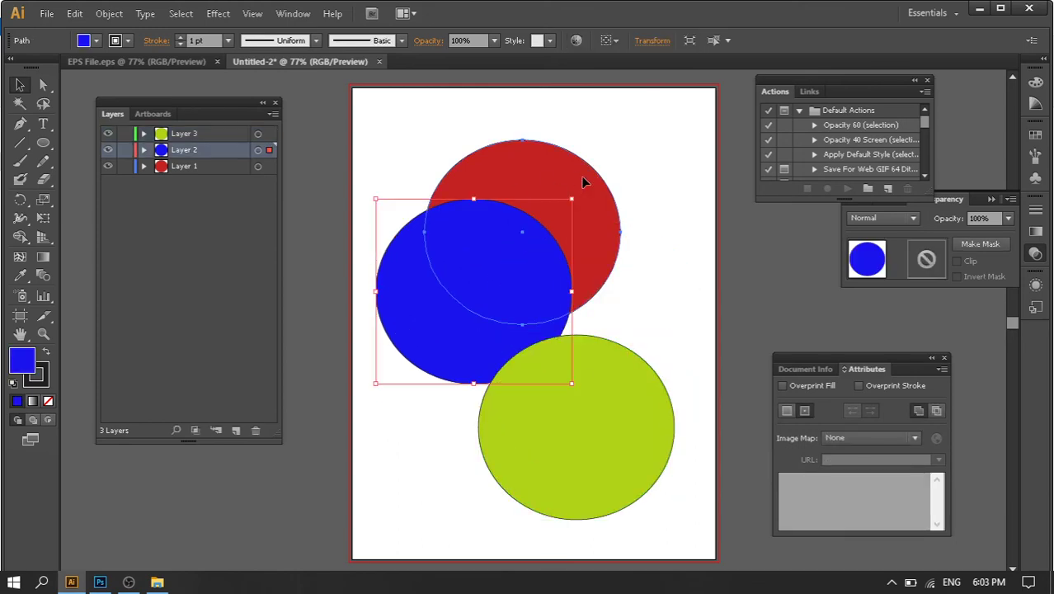
drag(569, 230, 621, 278)
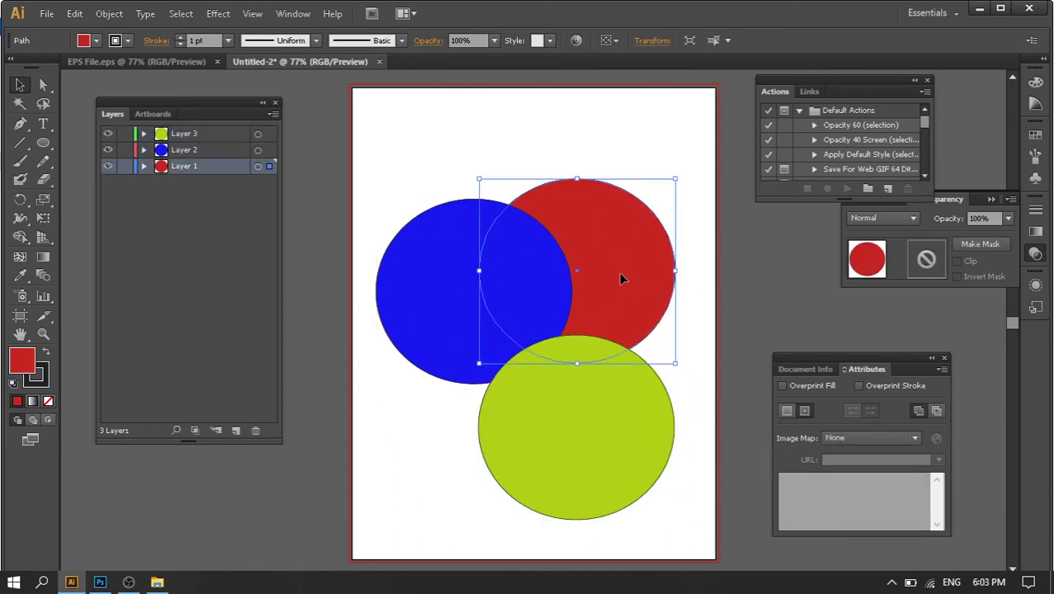
click(559, 98)
Export the artwork as the Photoshop file circle.psd in the EPS File folder, using RGB, Medium (150 ppi) and Write Layers
click(47, 13)
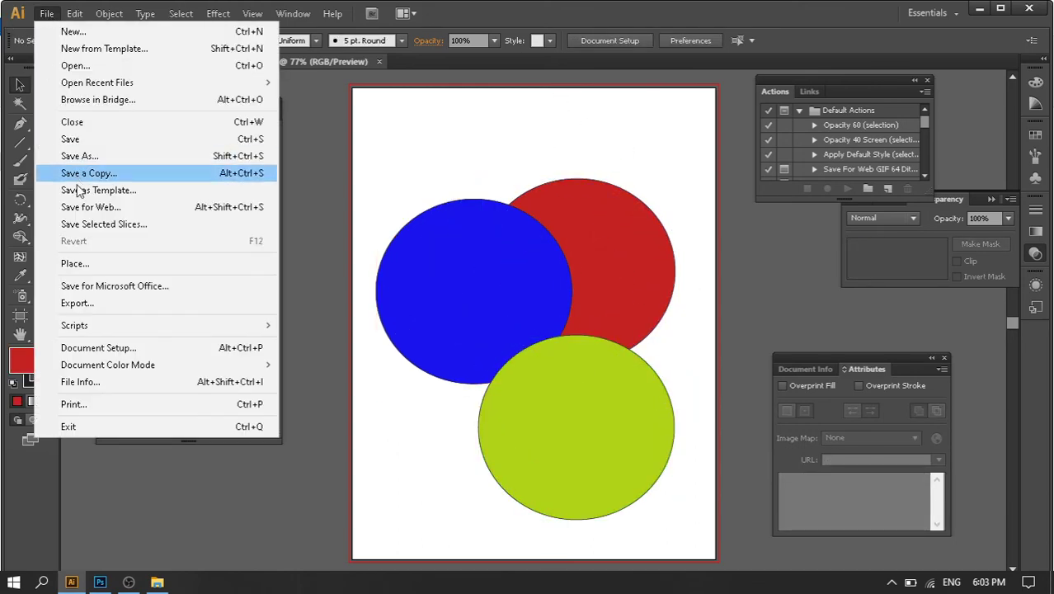
click(90, 304)
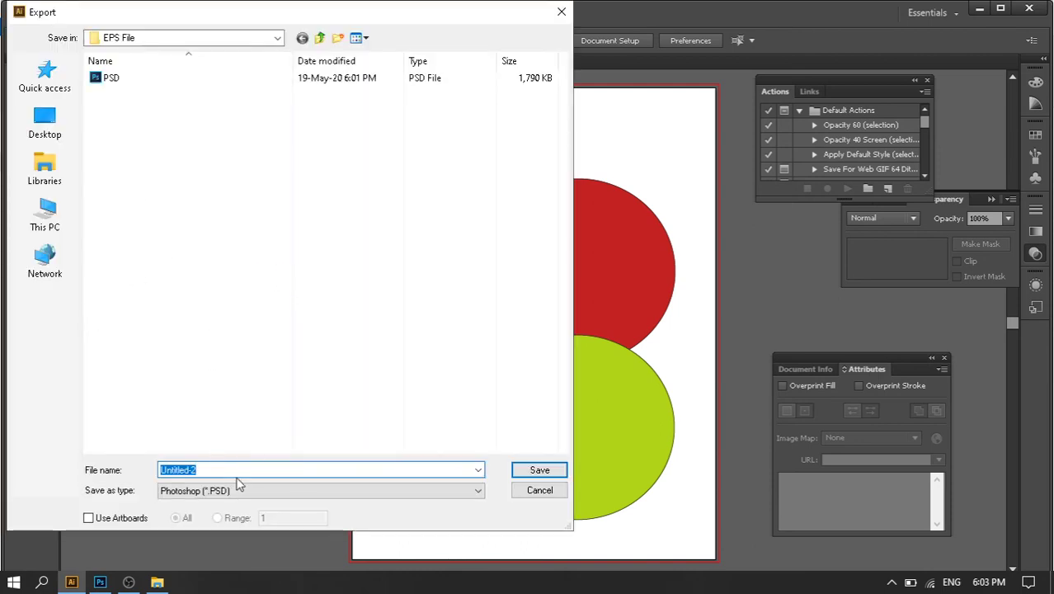
text(d)
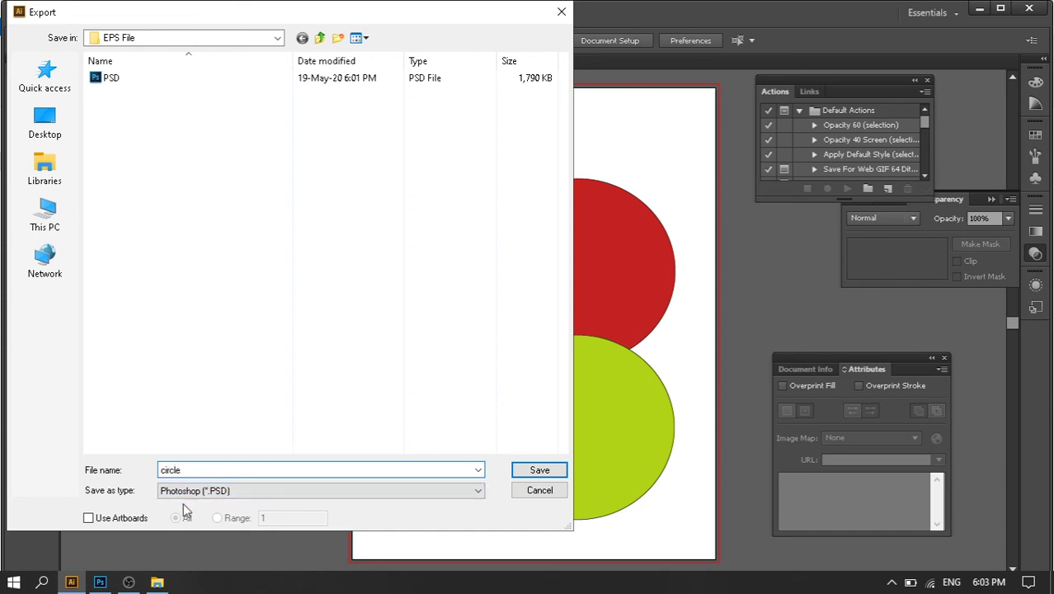
click(533, 474)
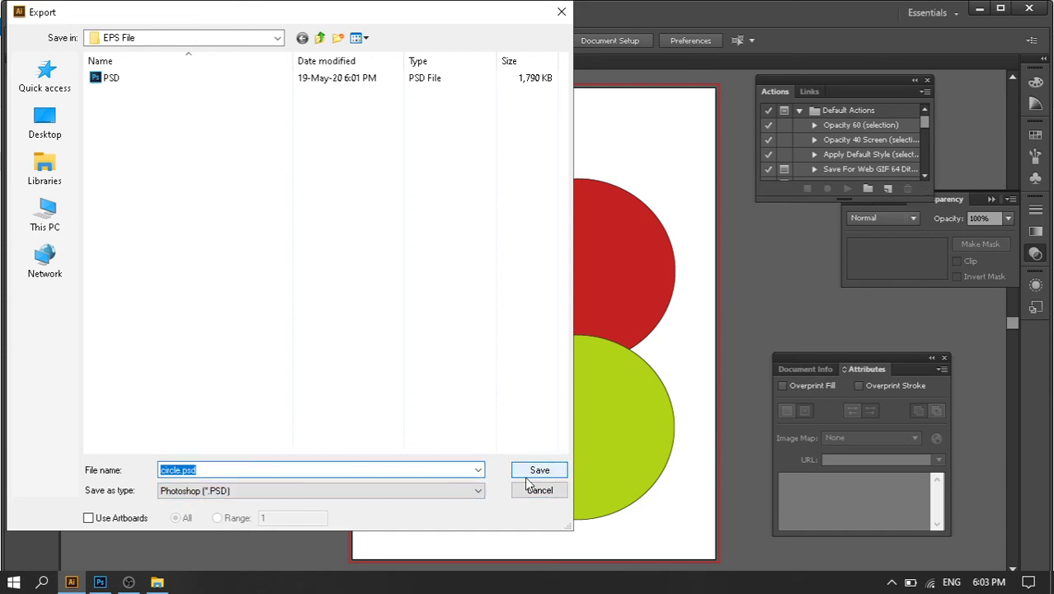
click(545, 468)
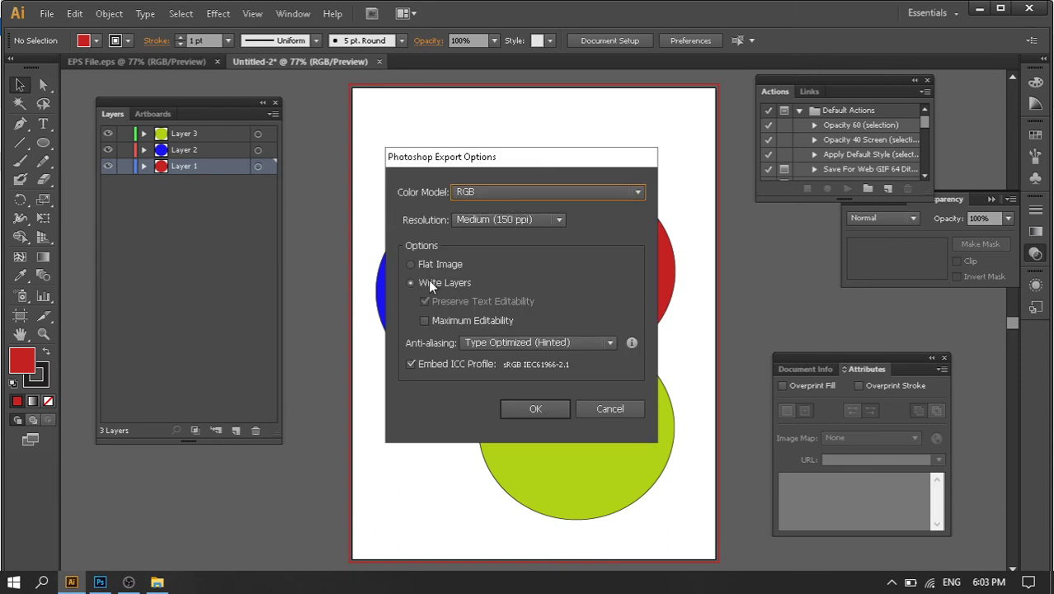
click(544, 410)
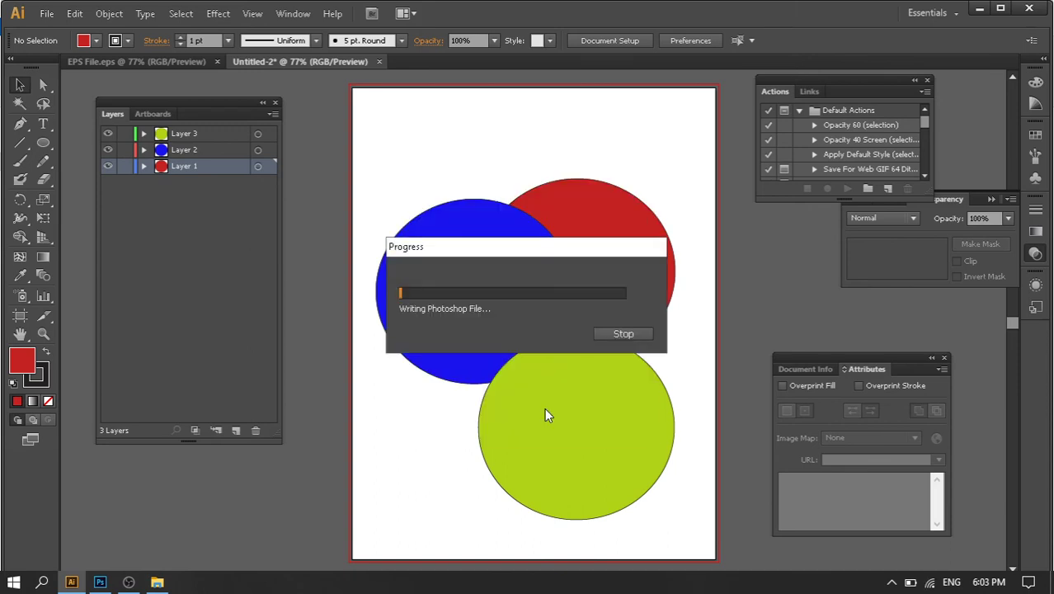
Switch to the EPS File folder in File Explorer and open the circle PSD in Photoshop
key(alt+Tab)
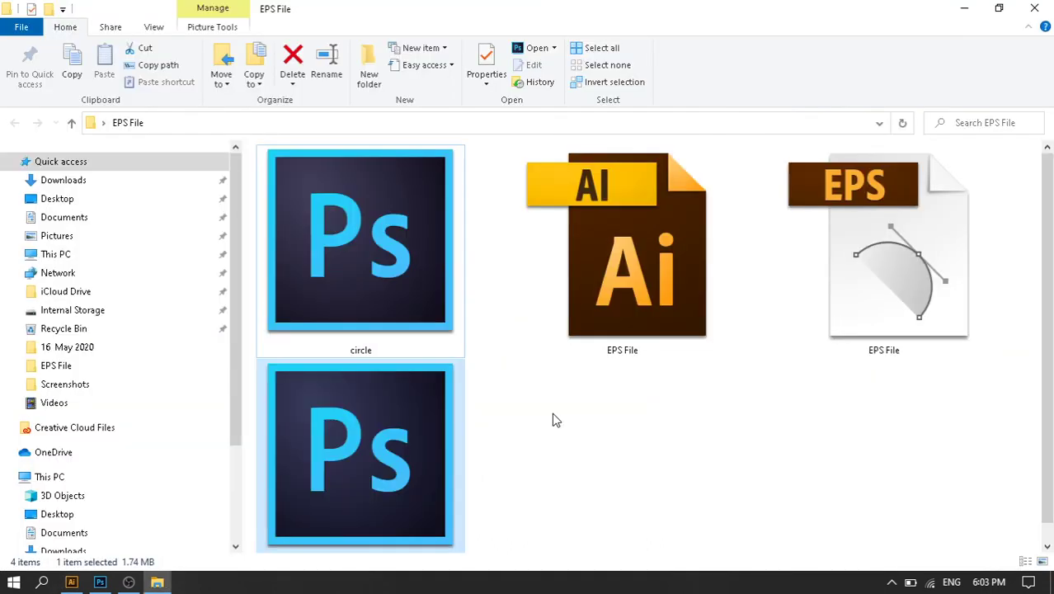
click(369, 227)
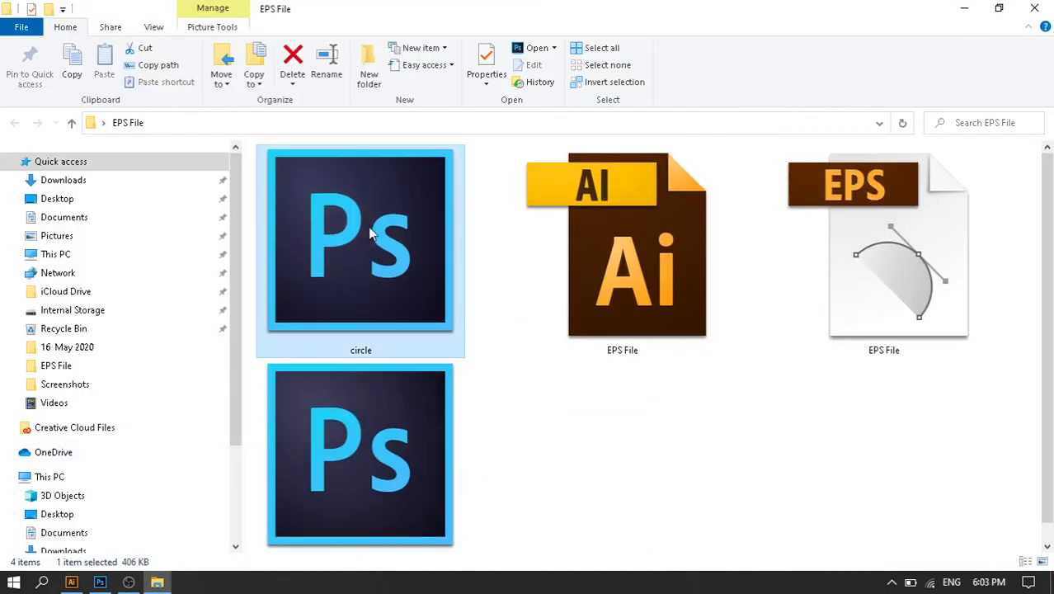
double_click(357, 236)
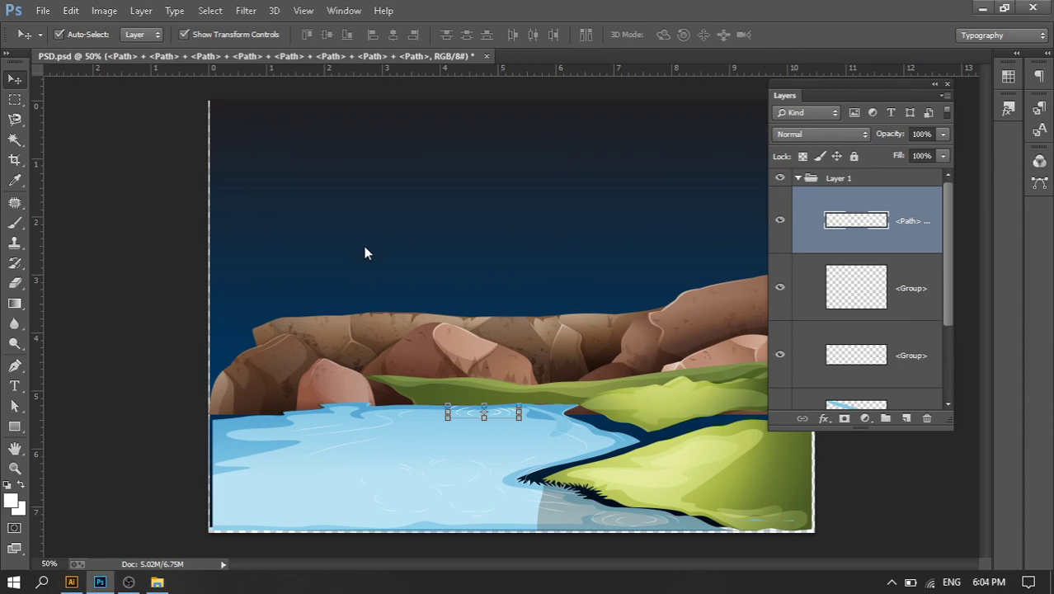
click(364, 246)
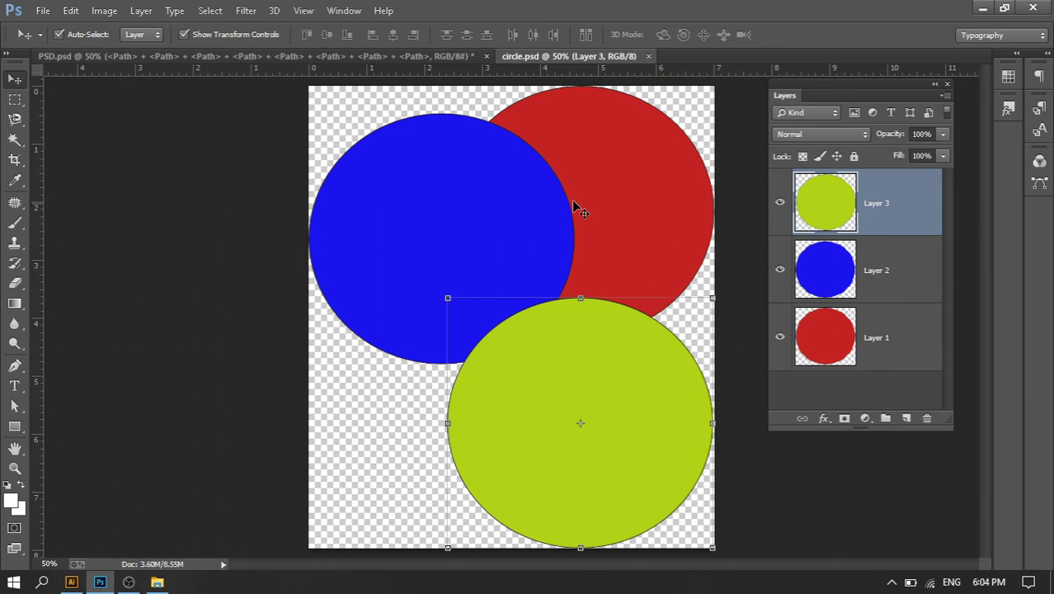
Reposition the blue, green and red circle layers individually so they overlap, then select all three layers and move them together up the canvas
click(898, 280)
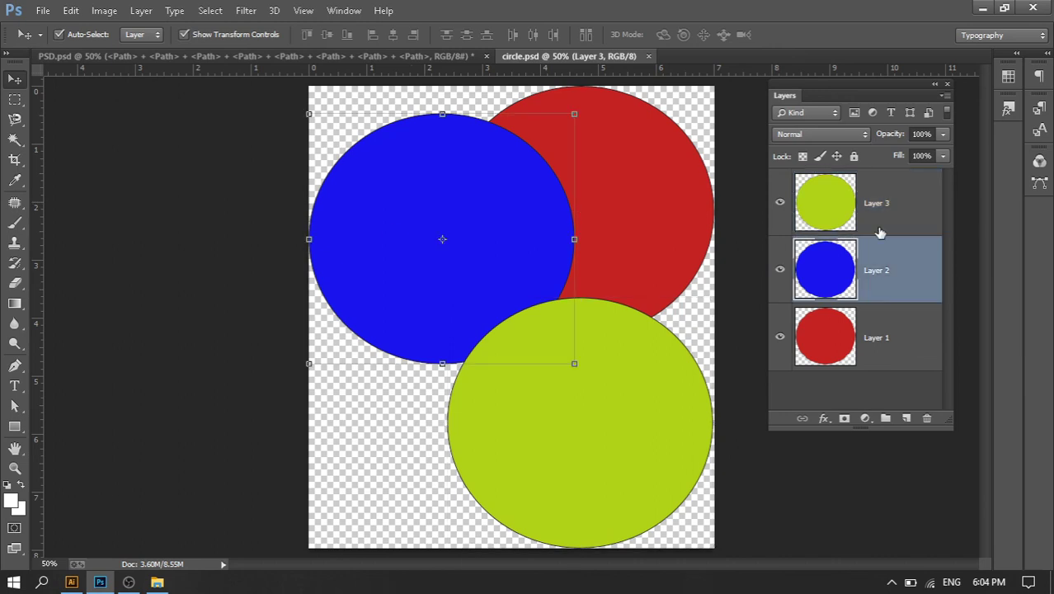
drag(440, 271, 417, 453)
drag(630, 357, 556, 315)
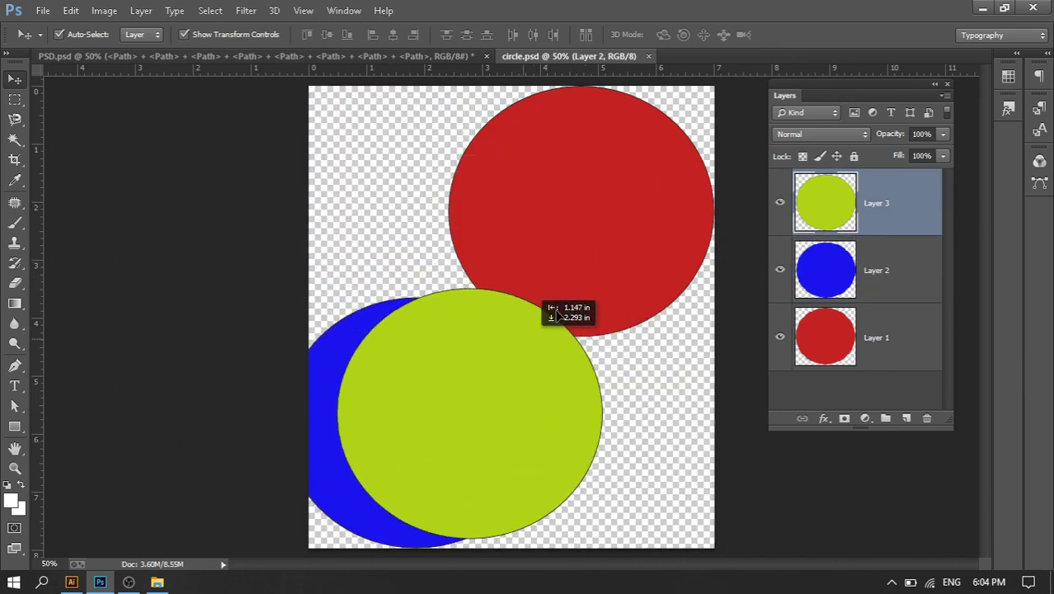
mouse_move(600, 225)
mouse_down()
mouse_move(492, 280)
mouse_move(490, 366)
mouse_move(483, 303)
mouse_up()
drag(358, 195, 521, 460)
drag(509, 447, 543, 340)
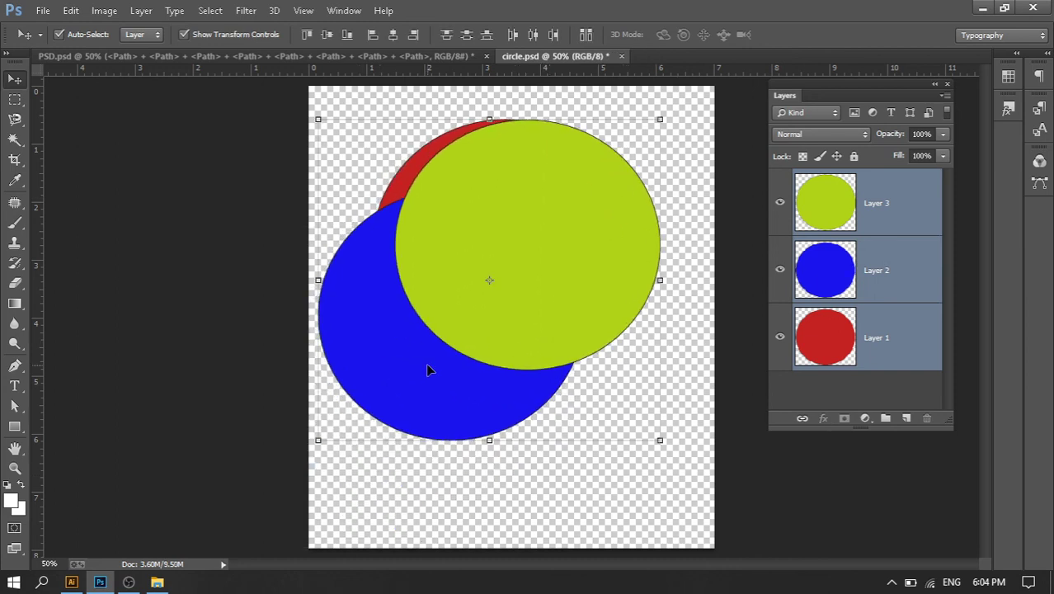
key(alt+Tab)
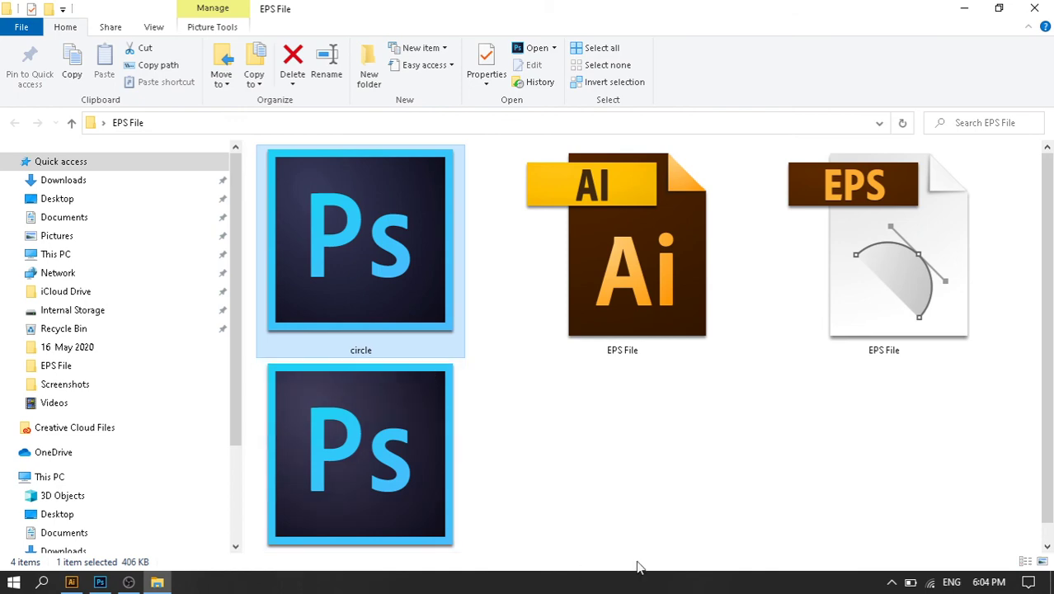
key(alt+Tab)
key(alt+Tab)
key(alt+Tab)
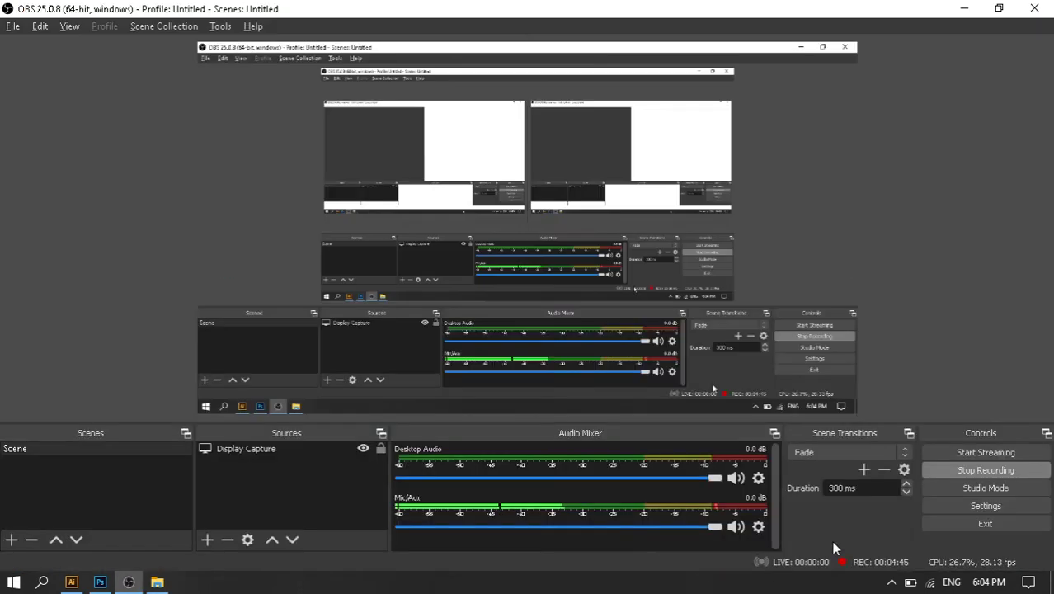